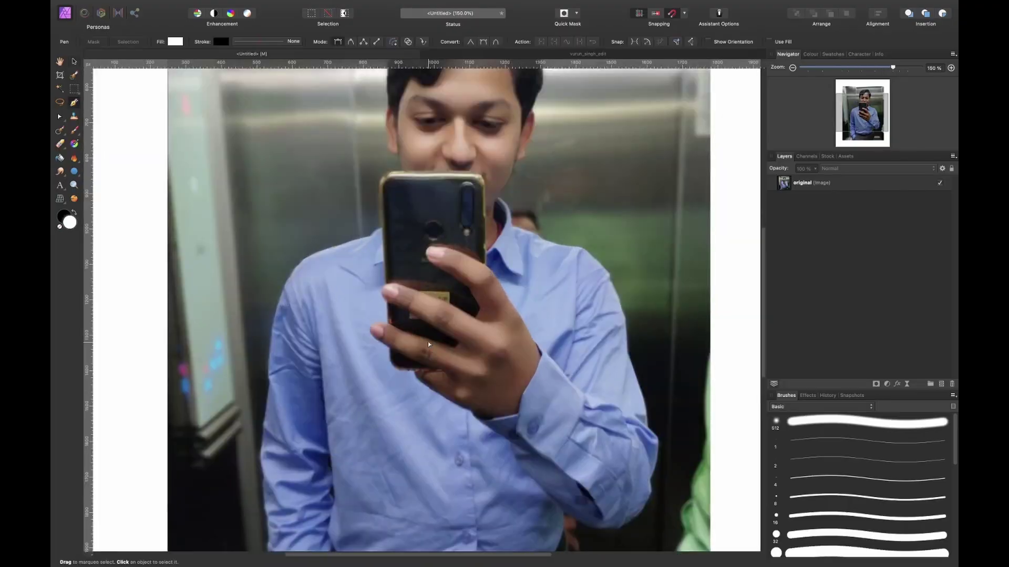
Start a Pen path at the shirt cuff near the photo's lower edge and trace the outer edge of the cuff upward
{"action": "scroll", "coordinate": [428, 344], "scroll_direction": "down", "scroll_amount": 6}
{"action": "key", "text": "super+="}
{"action": "key", "text": "super+="}
{"action": "scroll", "coordinate": [341, 388], "scroll_direction": "down", "scroll_amount": 5}
{"action": "scroll", "coordinate": [344, 378], "scroll_direction": "left", "scroll_amount": 4}
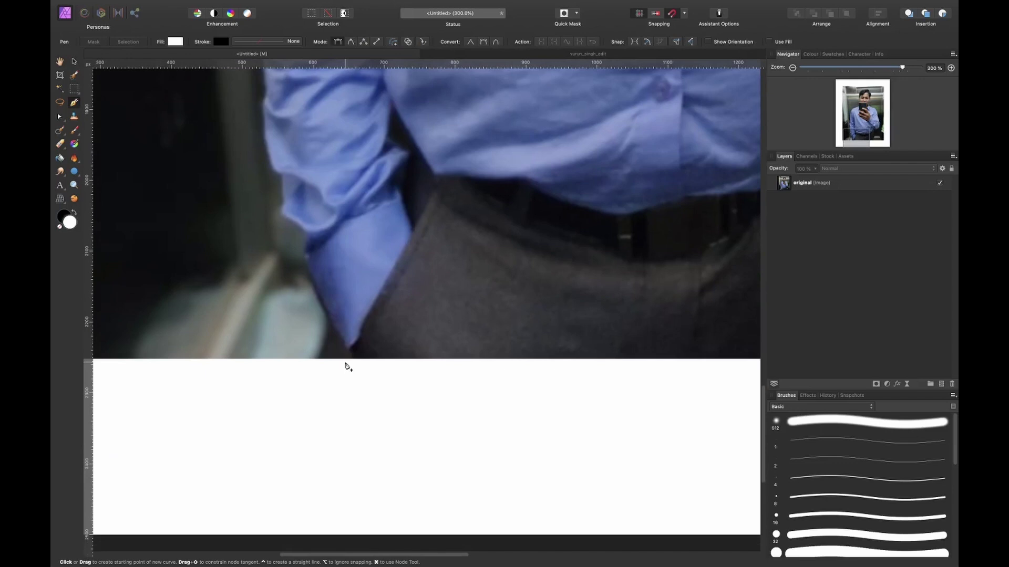
{"action": "left_click", "coordinate": [348, 350]}
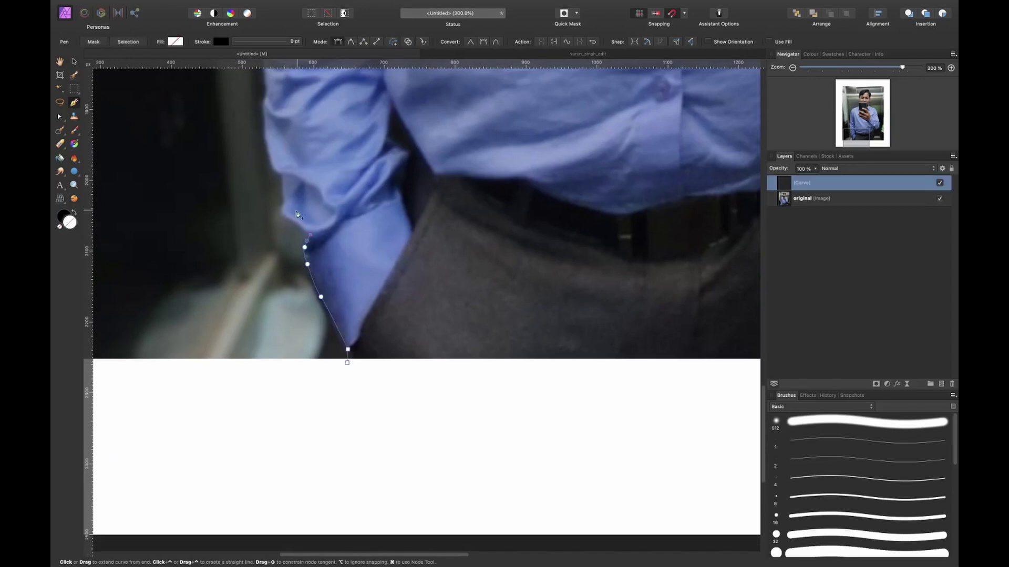
{"action": "left_click", "coordinate": [283, 173]}
{"action": "scroll", "coordinate": [285, 173], "scroll_direction": "up", "scroll_amount": 2}
{"action": "scroll", "coordinate": [285, 174], "scroll_direction": "left", "scroll_amount": 1}
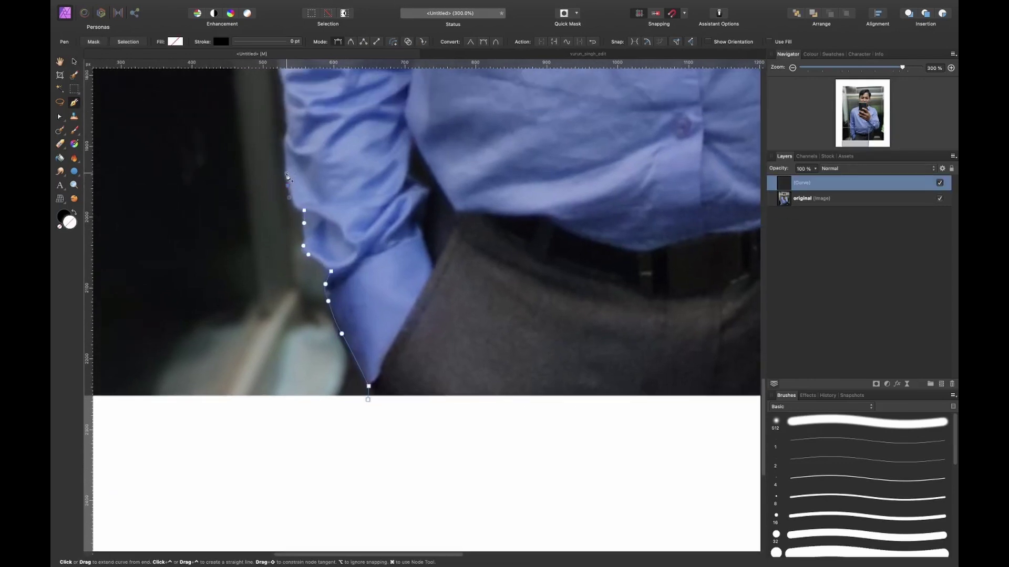
Continue the Pen path up the outer edge of the lowered sleeve toward the shoulder
{"action": "scroll", "coordinate": [284, 163], "scroll_direction": "up", "scroll_amount": 2}
{"action": "left_click_drag", "start_coordinate": [285, 164], "coordinate": [305, 156]}
{"action": "left_click", "coordinate": [292, 163]}
{"action": "scroll", "coordinate": [292, 164], "scroll_direction": "up", "scroll_amount": 3}
{"action": "scroll", "coordinate": [295, 178], "scroll_direction": "up", "scroll_amount": 2}
{"action": "scroll", "coordinate": [294, 150], "scroll_direction": "up", "scroll_amount": 2}
{"action": "left_click", "coordinate": [303, 152]}
{"action": "scroll", "coordinate": [303, 152], "scroll_direction": "up", "scroll_amount": 2}
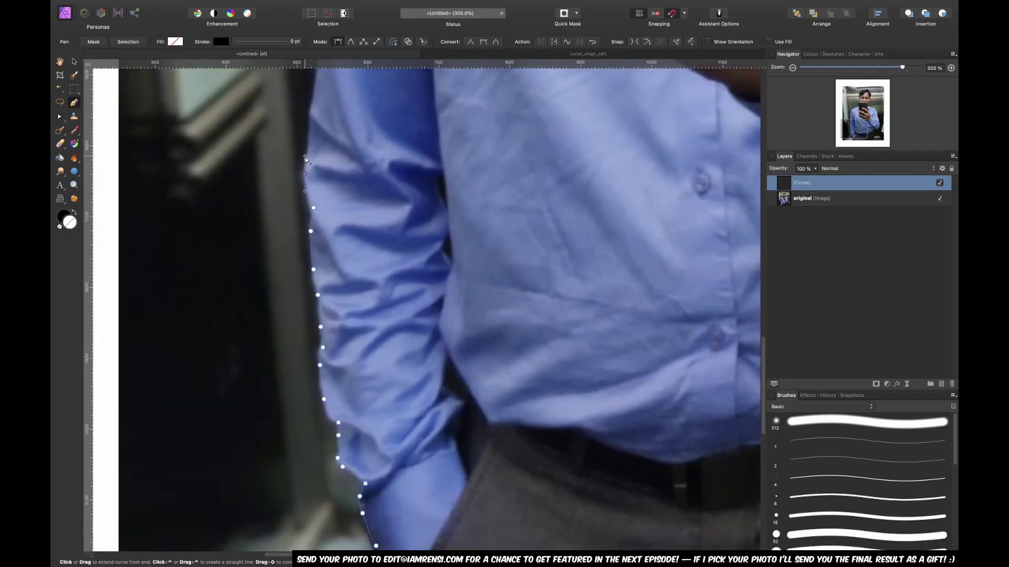
{"action": "scroll", "coordinate": [311, 125], "scroll_direction": "up", "scroll_amount": 2}
{"action": "scroll", "coordinate": [313, 141], "scroll_direction": "up", "scroll_amount": 2}
{"action": "scroll", "coordinate": [314, 158], "scroll_direction": "up", "scroll_amount": 2}
{"action": "left_click", "coordinate": [317, 162]}
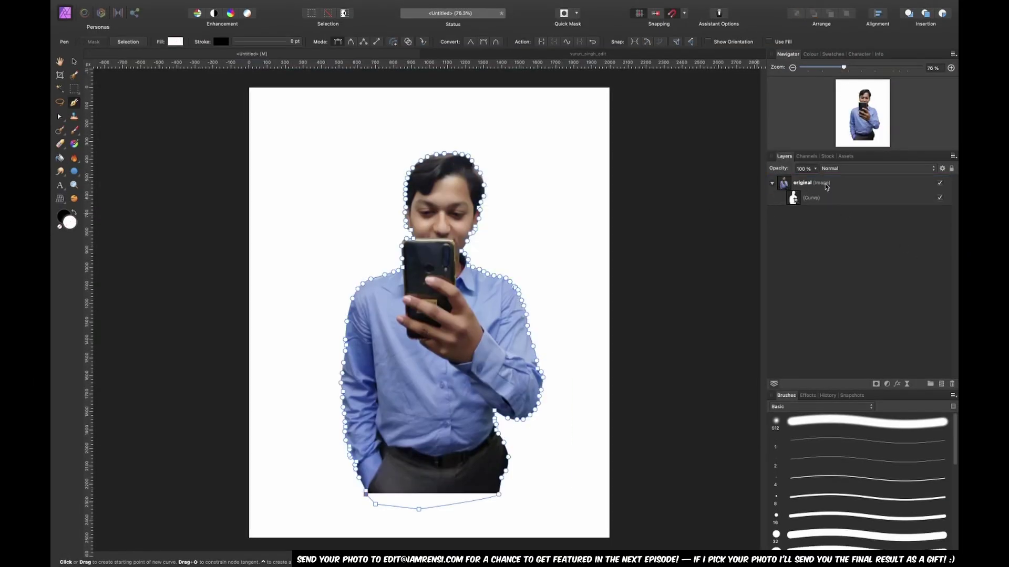
Move the cut-out man straight down until his trousers meet the bottom edge of the page
{"action": "left_click", "coordinate": [824, 187]}
{"action": "key", "text": "v"}
{"action": "left_click_drag", "start_coordinate": [462, 270], "coordinate": [462, 316]}
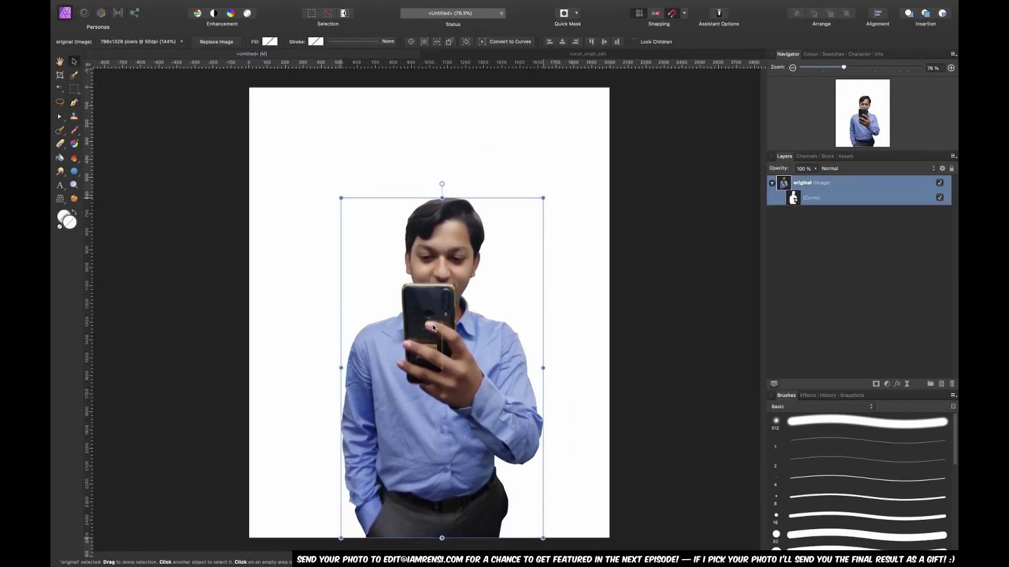
Search the Unsplash stock photos for "urban" and look through the results for a background
{"action": "left_click", "coordinate": [897, 290]}
{"action": "left_click", "coordinate": [827, 156]}
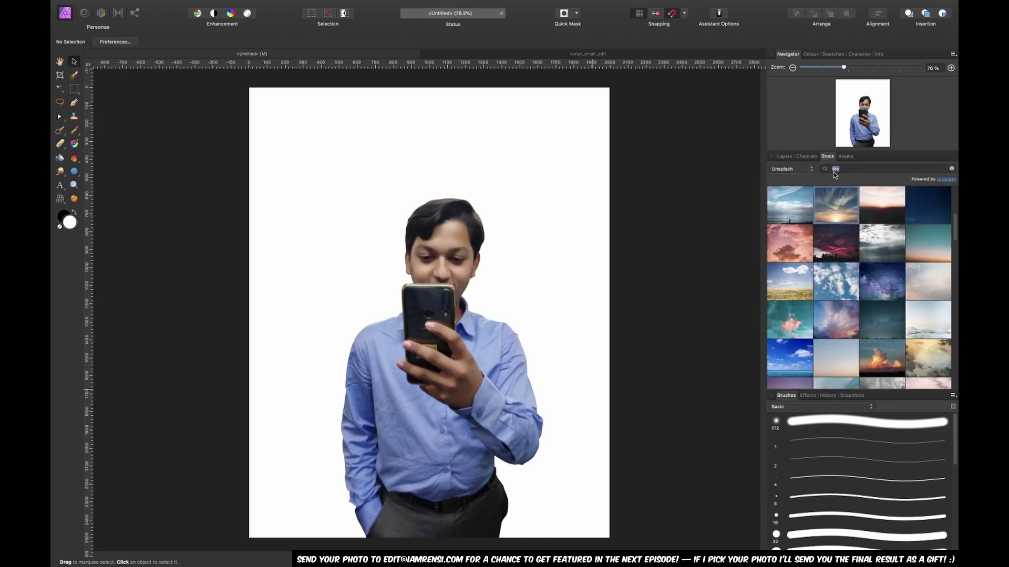
{"action": "key", "text": "Return"}
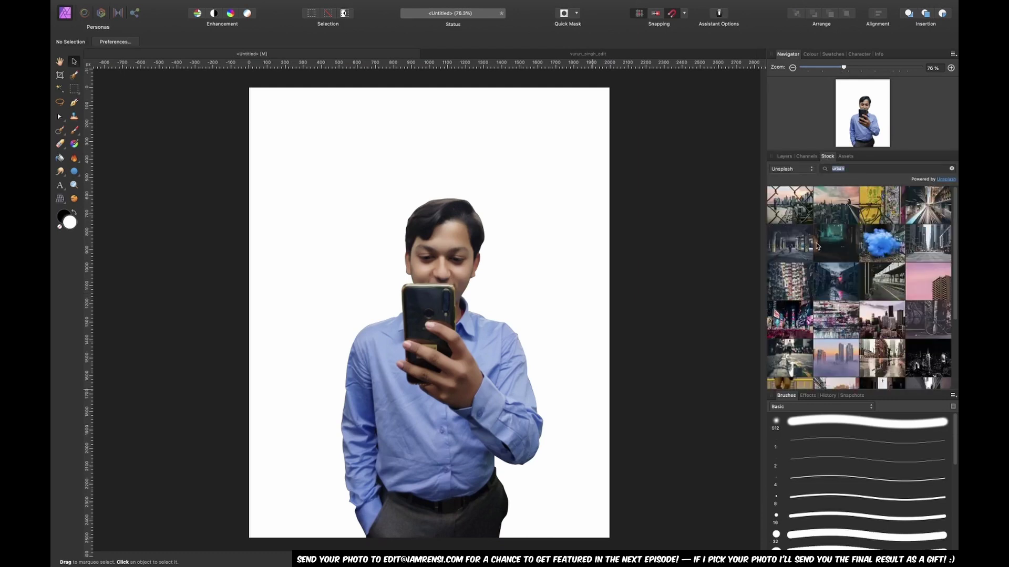
{"action": "scroll", "coordinate": [817, 246], "scroll_direction": "down", "scroll_amount": 5}
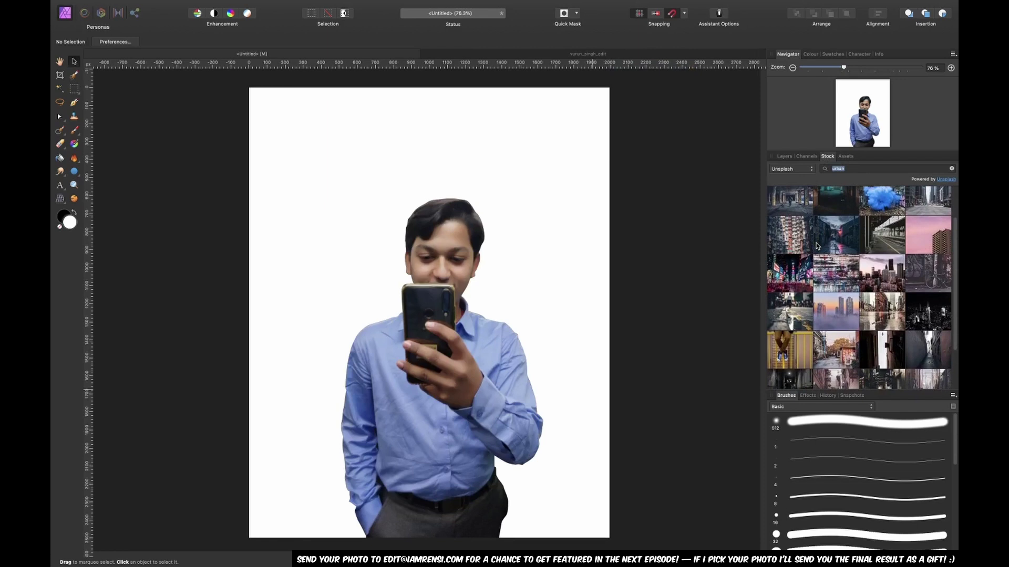
{"action": "scroll", "coordinate": [817, 246], "scroll_direction": "down", "scroll_amount": 5}
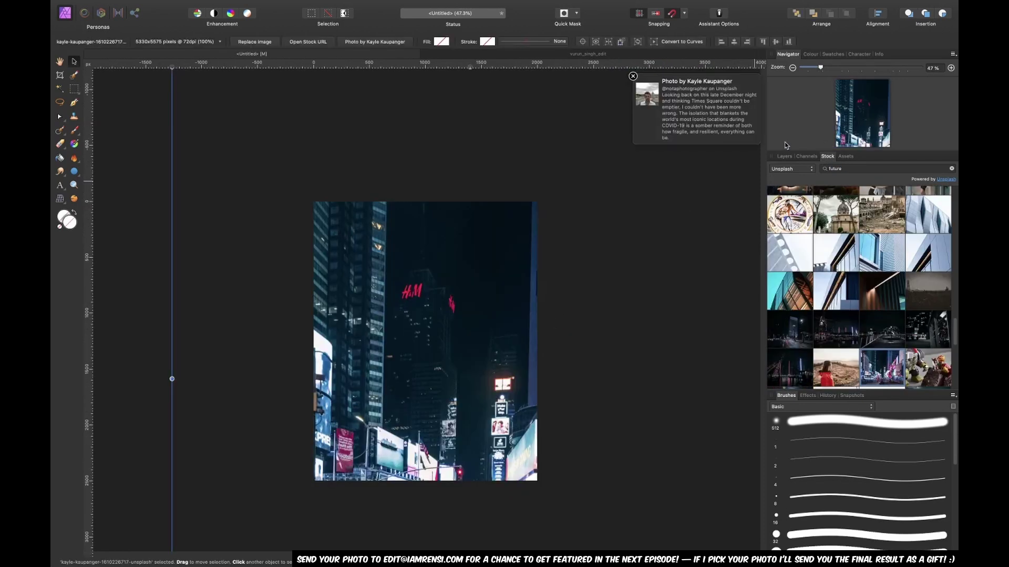
Scale the placed night-time city photo down to about 45% so it fits just around the page
{"action": "left_click", "coordinate": [784, 156]}
{"action": "scroll", "coordinate": [321, 139], "scroll_direction": "down", "scroll_amount": 3}
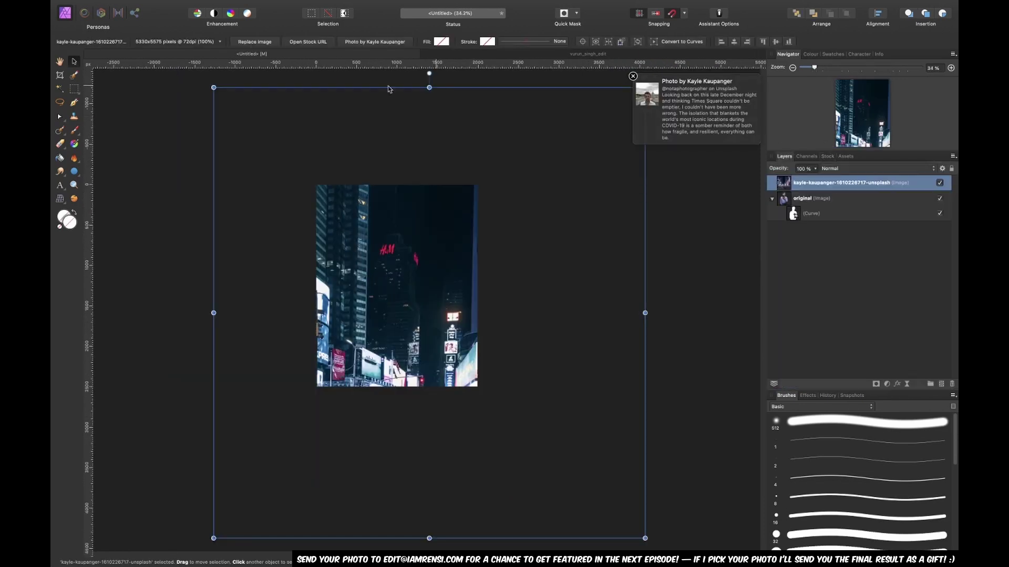
{"action": "left_click_drag", "start_coordinate": [213, 87], "coordinate": [306, 196]}
{"action": "left_click_drag", "start_coordinate": [489, 383], "coordinate": [497, 391]}
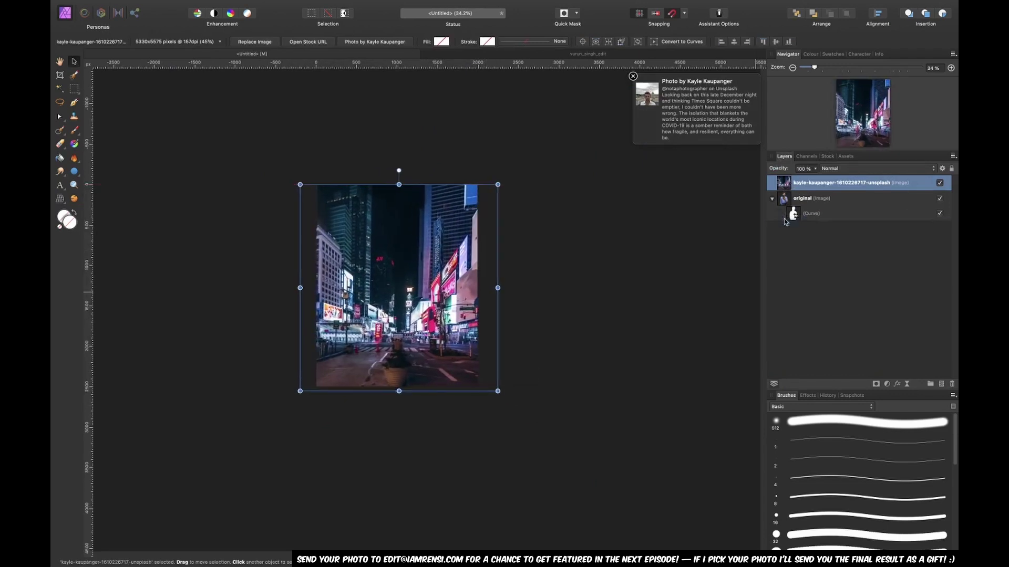
Send the city photo behind the man, then enlarge it to about 83% and position it as his background
{"action": "key", "text": "super+shift+bracketleft"}
{"action": "scroll", "coordinate": [451, 316], "scroll_direction": "up", "scroll_amount": 4}
{"action": "scroll", "coordinate": [453, 310], "scroll_direction": "down", "scroll_amount": 6}
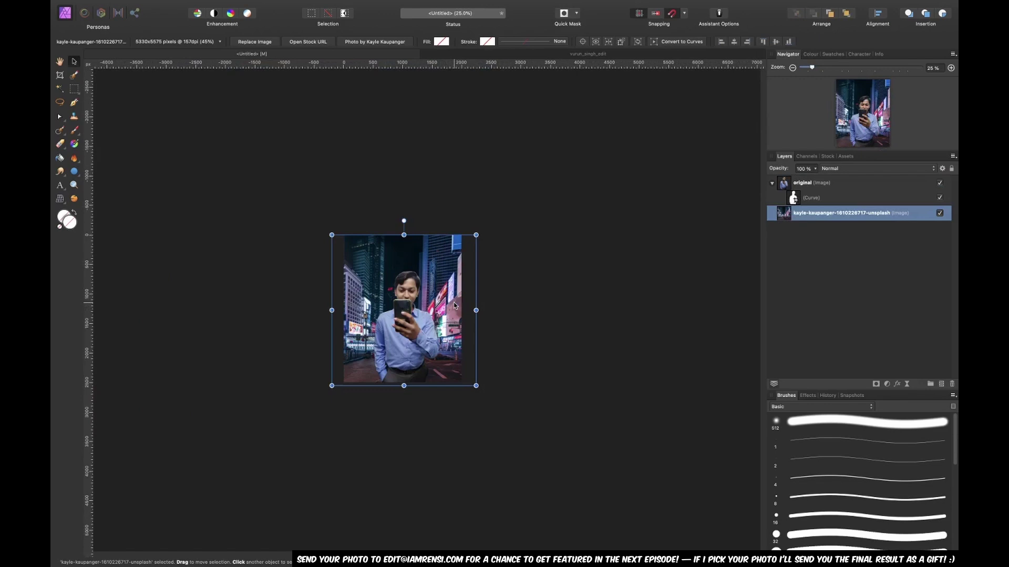
{"action": "left_click_drag", "start_coordinate": [472, 237], "coordinate": [498, 226]}
{"action": "key", "text": "super+0"}
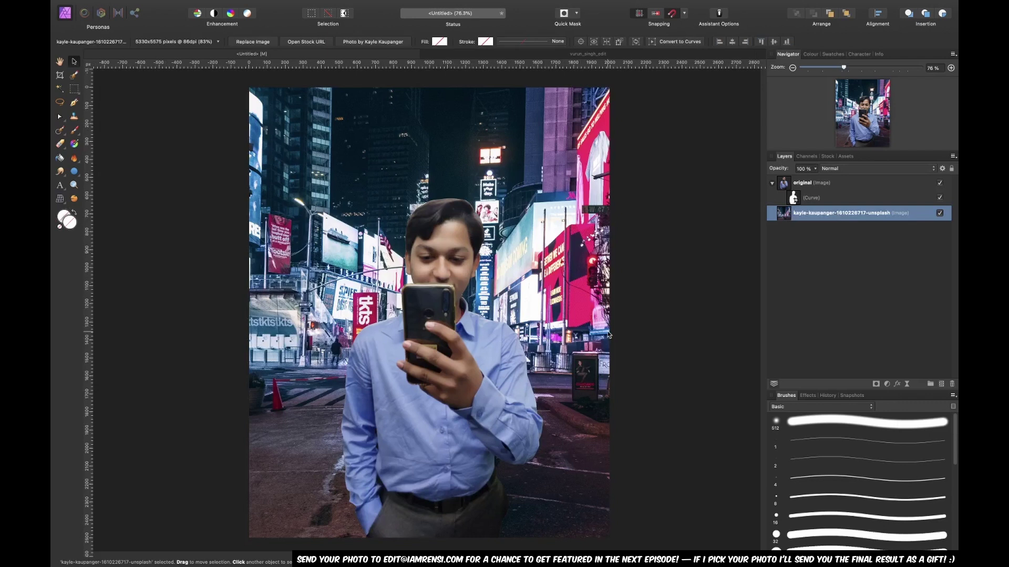
{"action": "left_click_drag", "start_coordinate": [575, 268], "coordinate": [573, 270]}
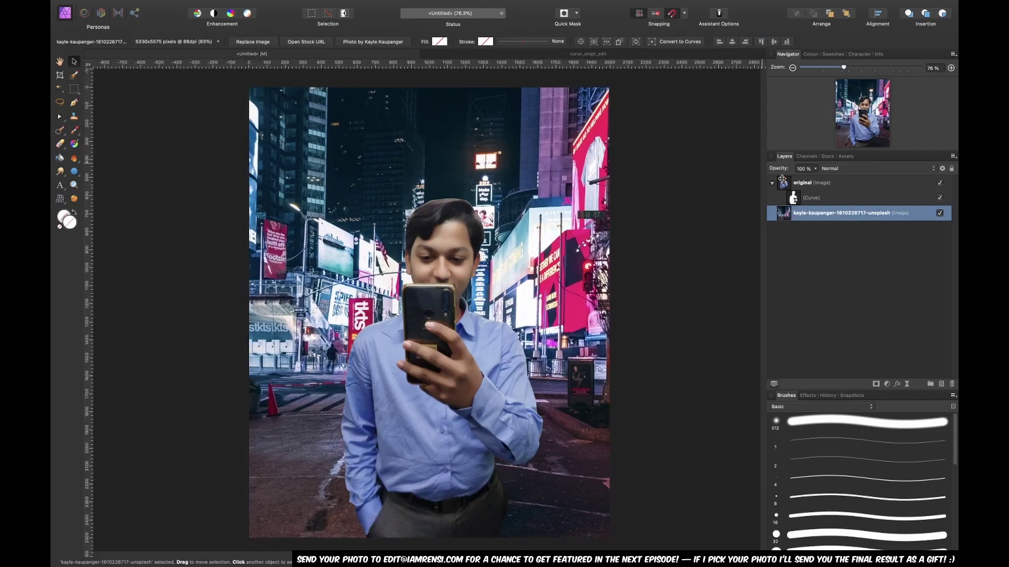
Add a live Lens Blur to the city photo with Preserve Alpha on and a 14 px radius
{"action": "left_click", "coordinate": [900, 381]}
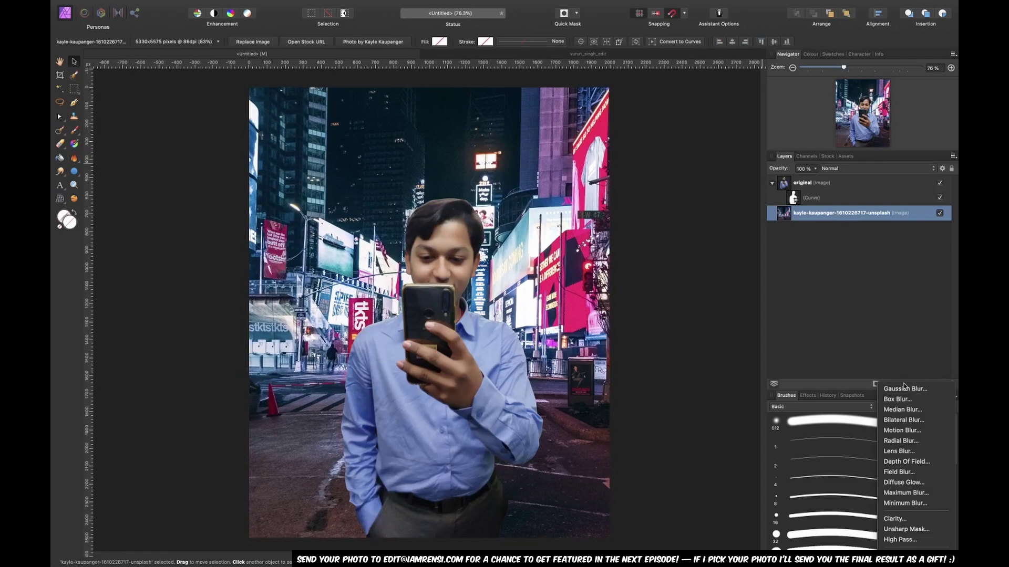
{"action": "left_click", "coordinate": [919, 451]}
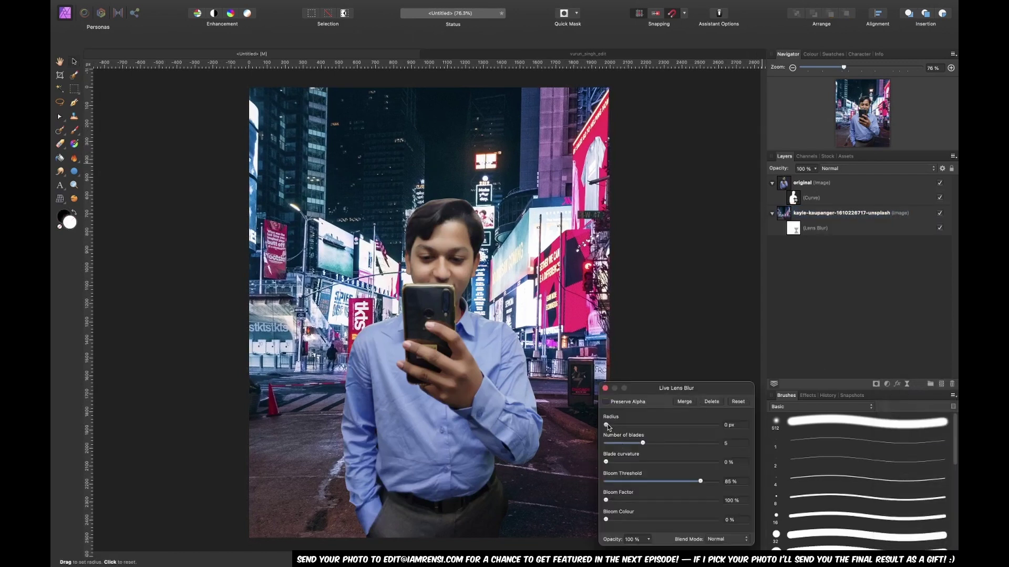
{"action": "left_click_drag", "start_coordinate": [607, 425], "coordinate": [621, 426]}
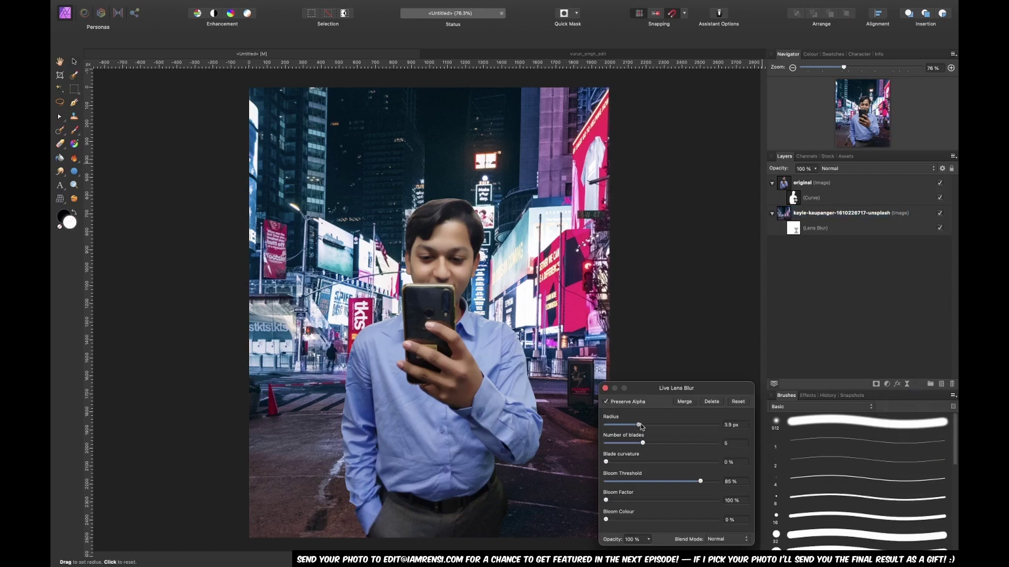
{"action": "left_click_drag", "start_coordinate": [640, 426], "coordinate": [659, 428]}
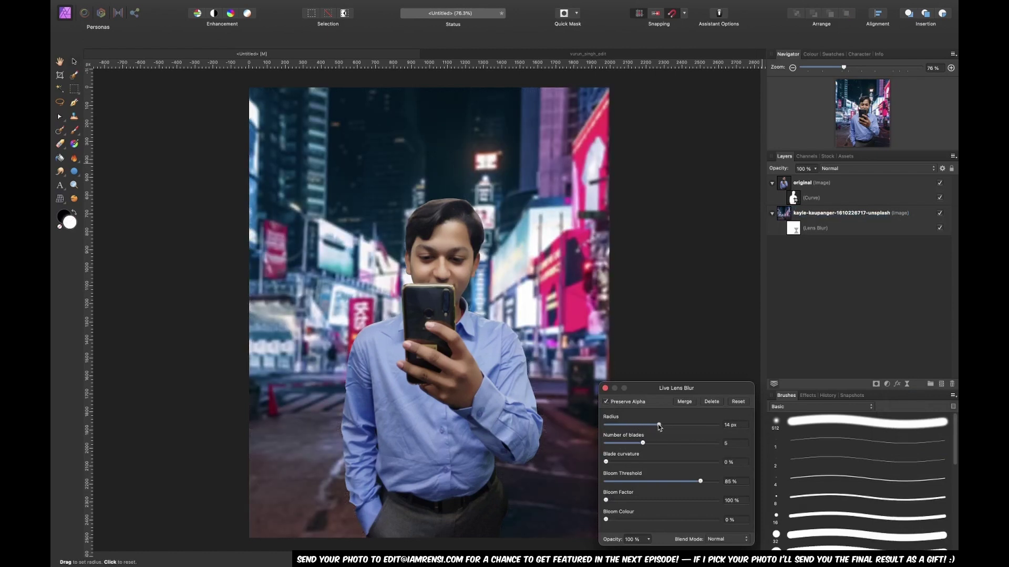
{"action": "left_click", "coordinate": [605, 389]}
Add a Recolour adjustment nested inside the man's image layer and set its hue to about 338°
{"action": "left_click", "coordinate": [803, 183]}
{"action": "left_click", "coordinate": [887, 384]}
{"action": "left_click", "coordinate": [893, 416]}
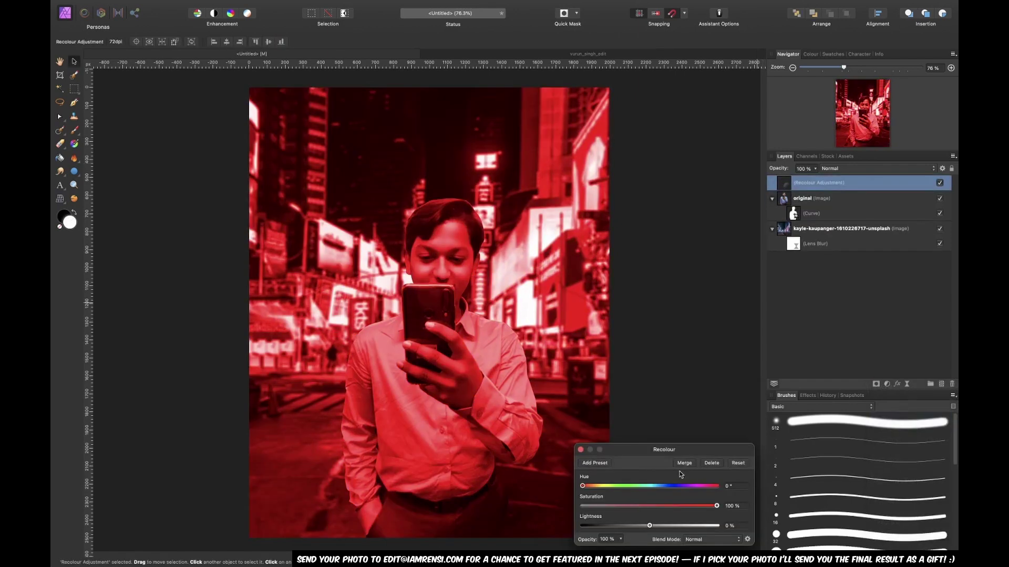
{"action": "left_click_drag", "start_coordinate": [788, 181], "coordinate": [790, 211]}
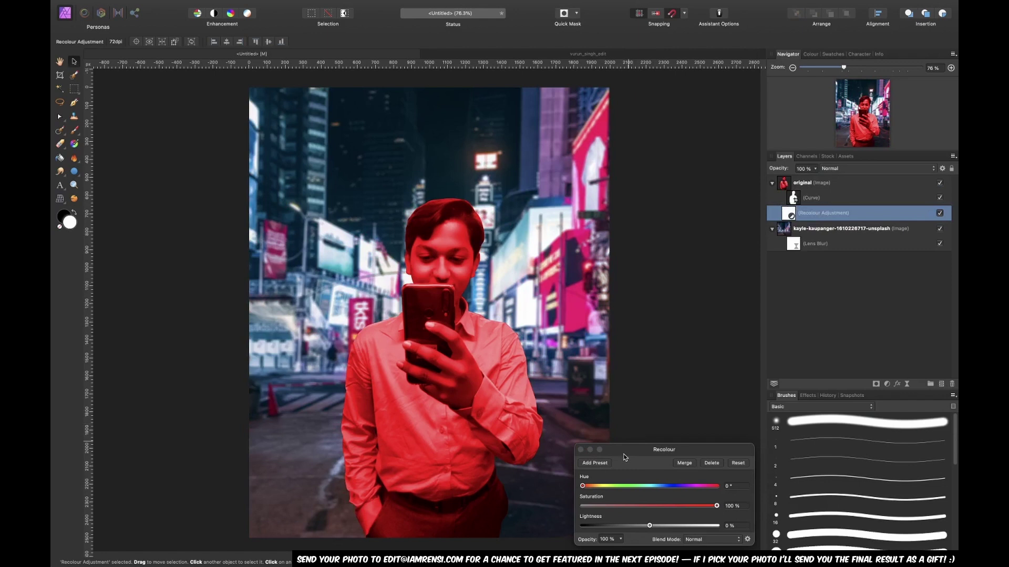
{"action": "left_click_drag", "start_coordinate": [604, 488], "coordinate": [711, 487]}
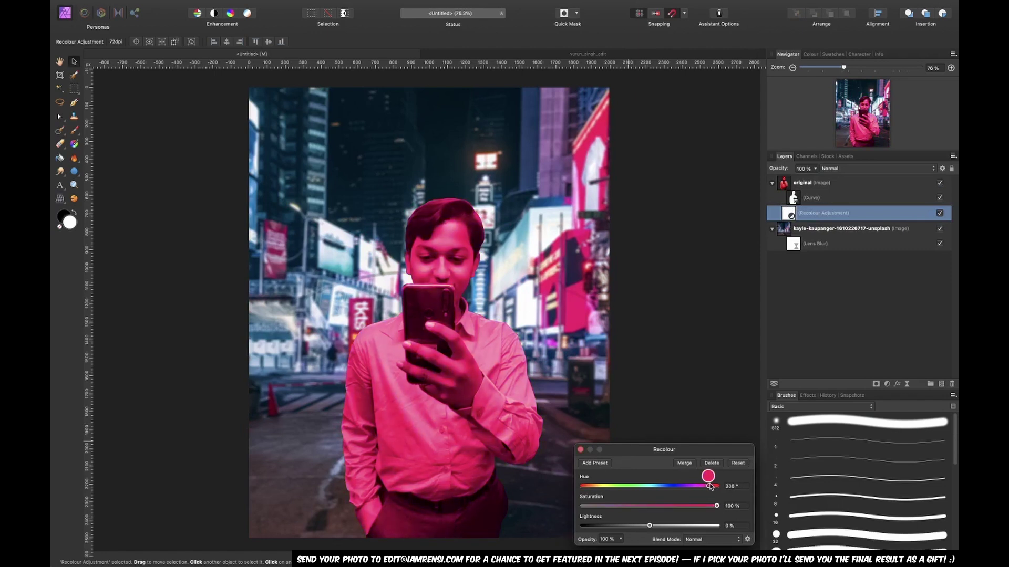
{"action": "left_click", "coordinate": [581, 451]}
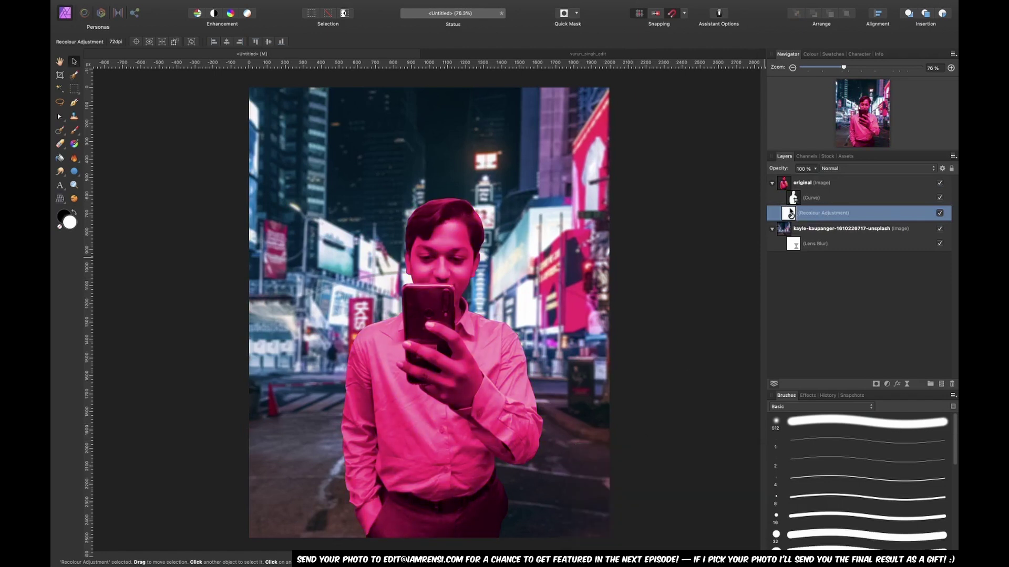
Add an inverted mask to the Recolour adjustment and paint pink light along the man's shoulder and sleeve
{"action": "left_click", "coordinate": [875, 384], "text": "alt"}
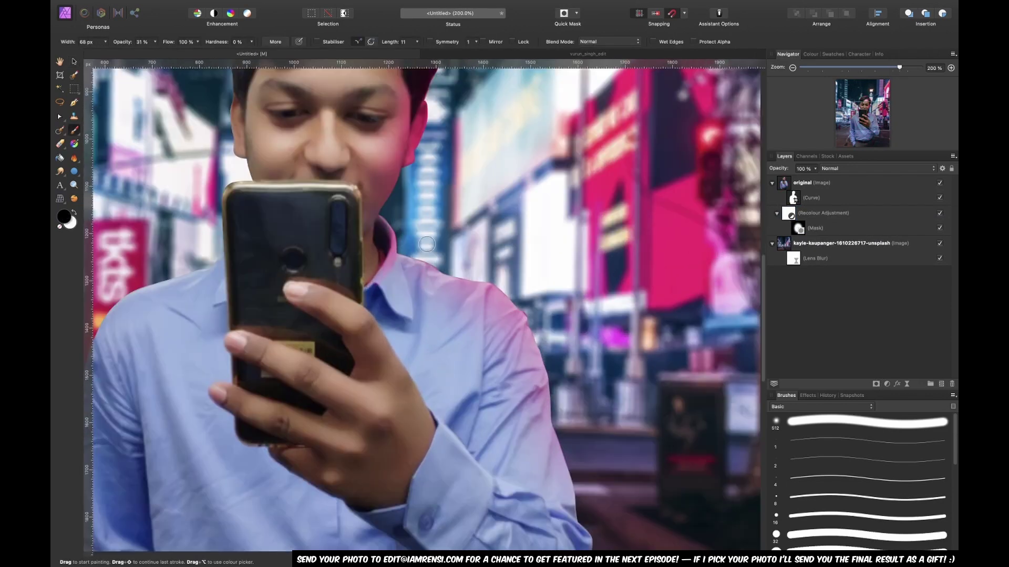
{"action": "key", "text": "x"}
{"action": "scroll", "coordinate": [405, 343], "scroll_direction": "down", "scroll_amount": 3}
{"action": "left_click_drag", "start_coordinate": [406, 343], "coordinate": [546, 446]}
{"action": "key", "text": "x"}
{"action": "left_click_drag", "start_coordinate": [541, 425], "coordinate": [437, 330]}
{"action": "scroll", "coordinate": [574, 484], "scroll_direction": "down", "scroll_amount": 5}
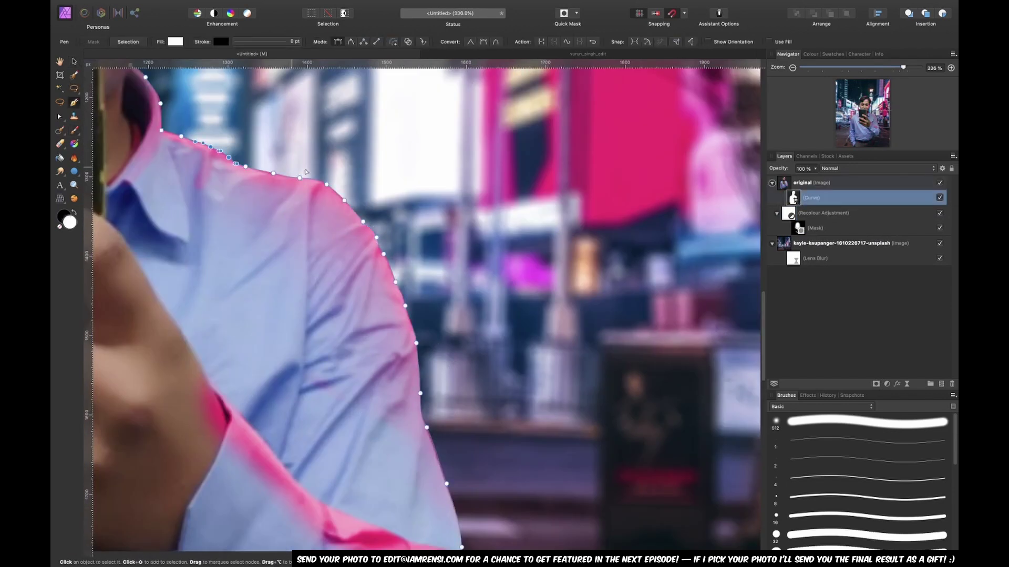
Refine the Recolour mask with brush strokes over the shoulder and raised forearm
{"action": "left_click", "coordinate": [815, 227]}
{"action": "key", "text": "b"}
{"action": "left_click_drag", "start_coordinate": [374, 245], "coordinate": [326, 310]}
{"action": "left_click_drag", "start_coordinate": [405, 349], "coordinate": [368, 377]}
{"action": "left_click_drag", "start_coordinate": [447, 356], "coordinate": [428, 242]}
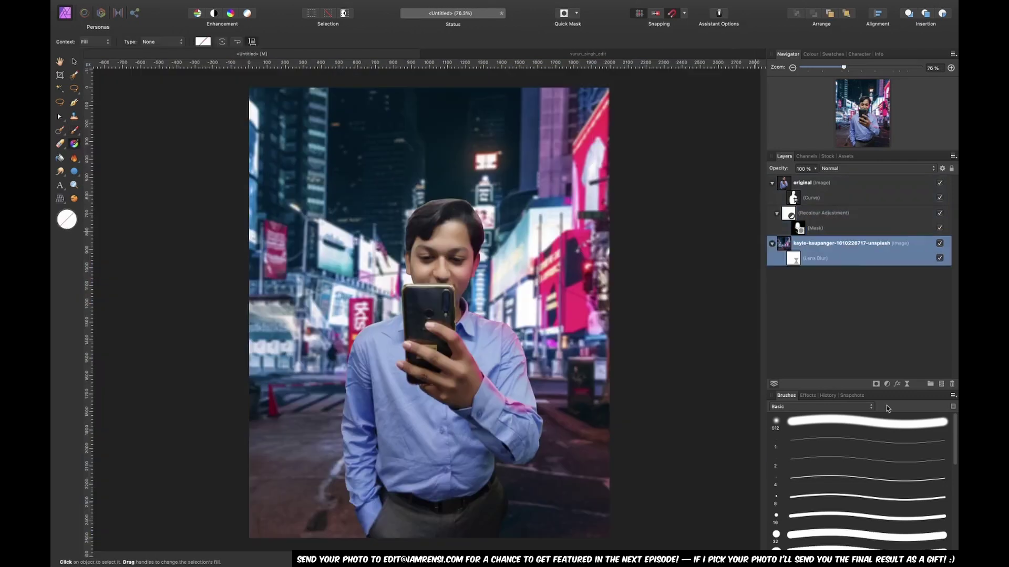
Add an HSL adjustment nested in the city photo, shifting its cyans by 5.5° hue and 32% saturation
{"action": "left_click", "coordinate": [887, 384]}
{"action": "left_click", "coordinate": [883, 411]}
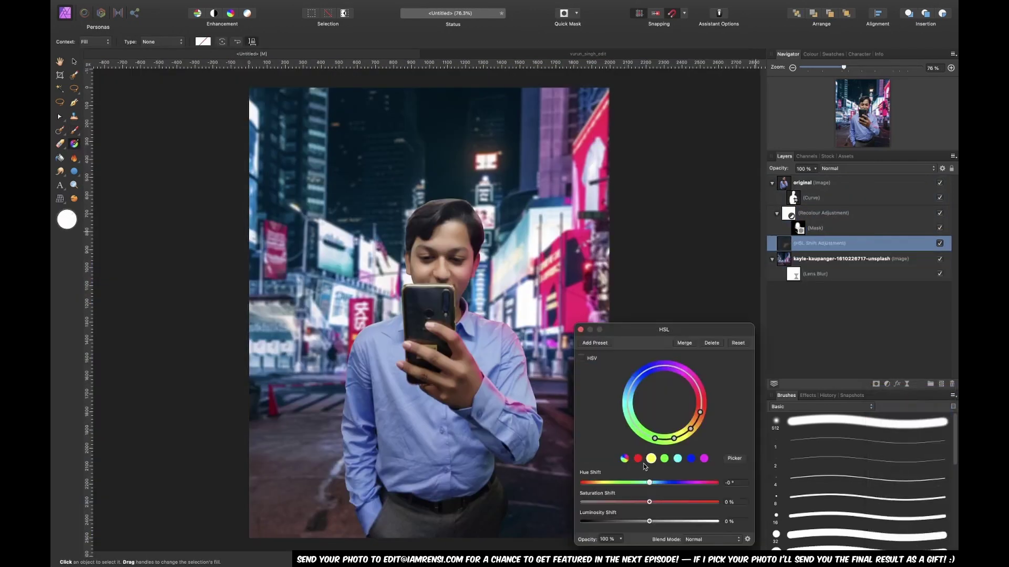
{"action": "left_click", "coordinate": [691, 459]}
{"action": "left_click_drag", "start_coordinate": [650, 483], "coordinate": [668, 506]}
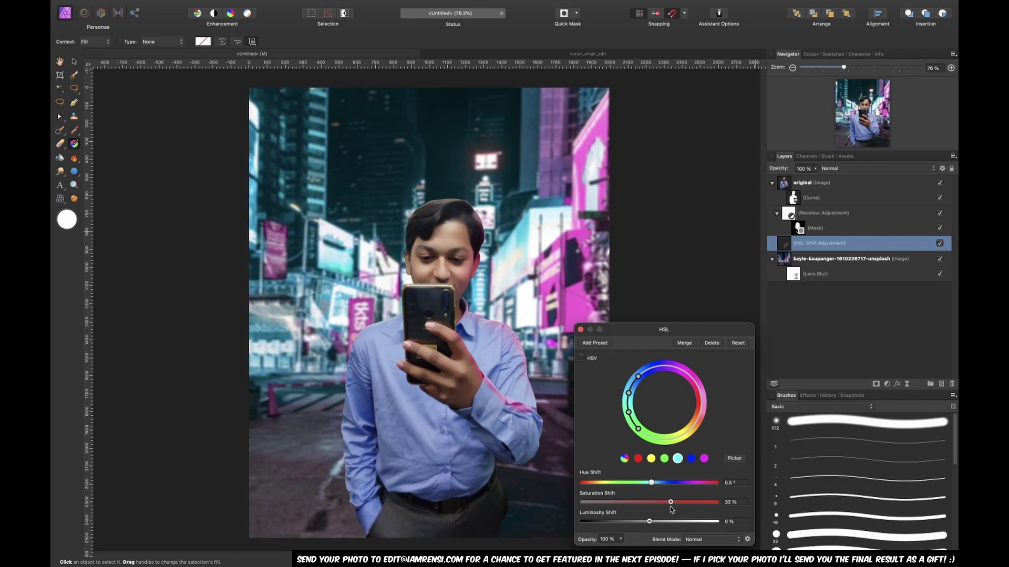
{"action": "left_click", "coordinate": [581, 330]}
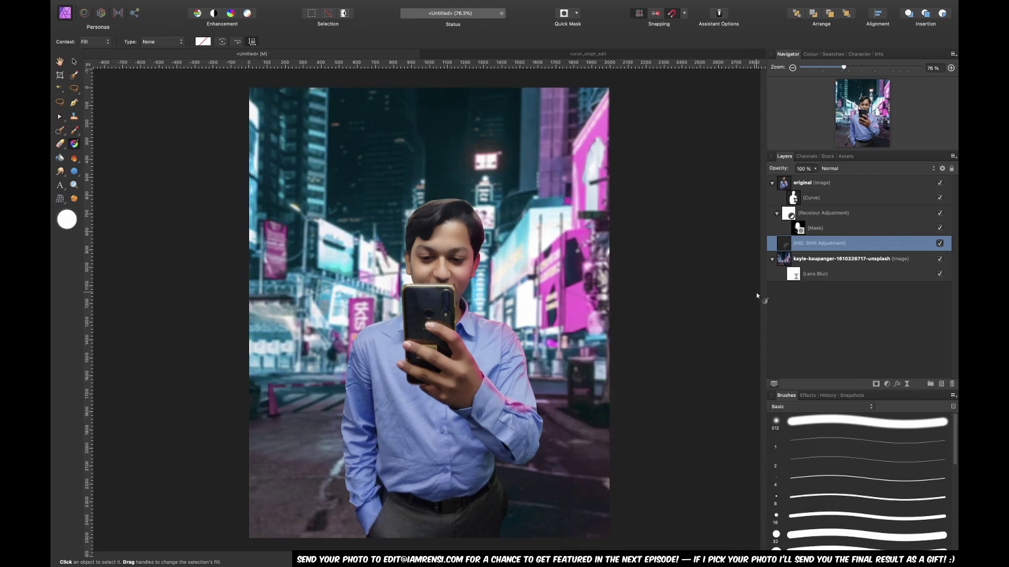
{"action": "left_click_drag", "start_coordinate": [783, 240], "coordinate": [788, 281]}
Create a new fill layer over the city background and colour it bright pink
{"action": "left_click", "coordinate": [237, 6]}
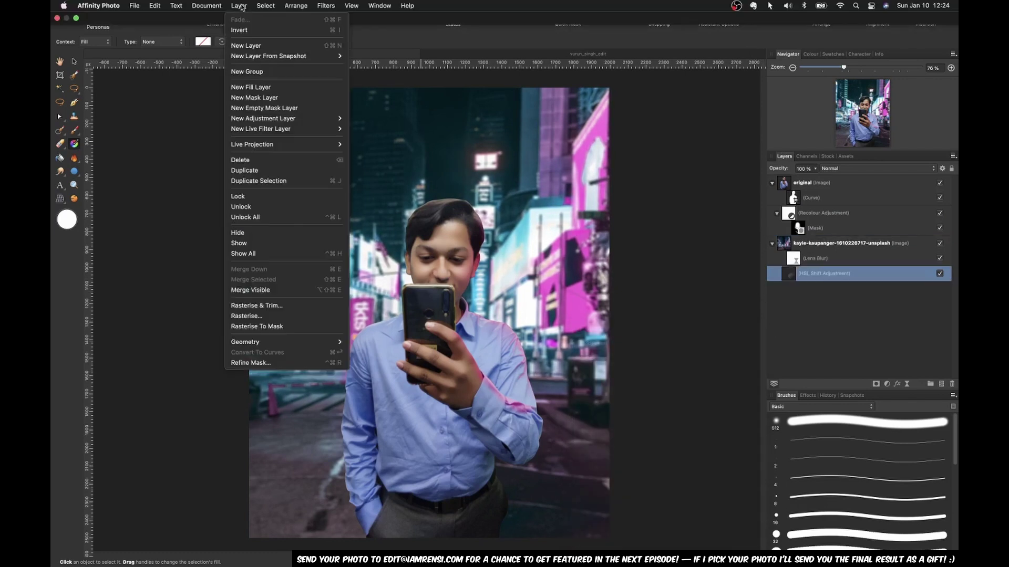
{"action": "left_click", "coordinate": [252, 89]}
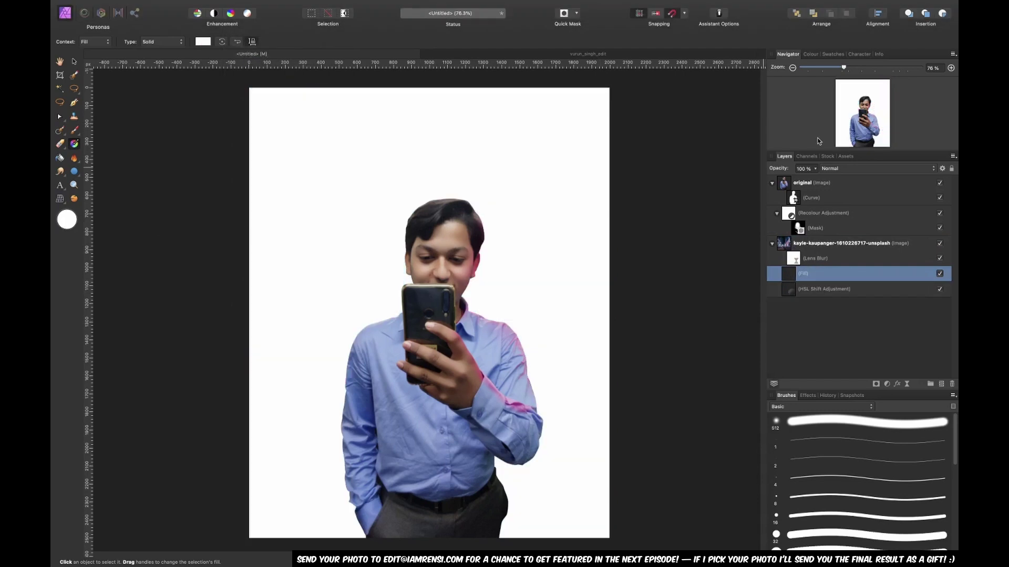
{"action": "left_click", "coordinate": [202, 42]}
{"action": "left_click_drag", "start_coordinate": [312, 52], "coordinate": [581, 154]}
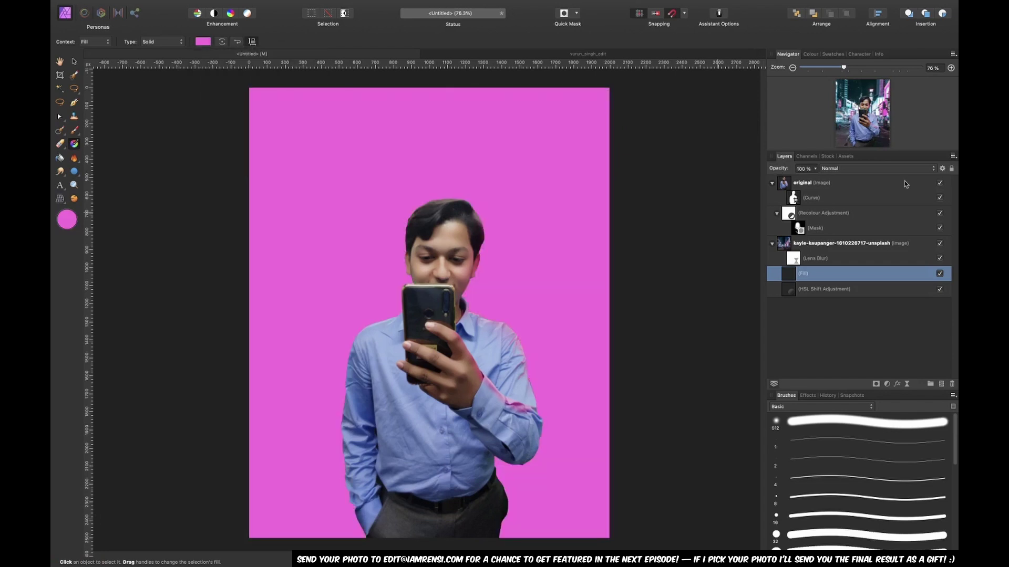
Set the pink fill layer's blend mode to Add and invert its mask to hide the fill
{"action": "left_click", "coordinate": [872, 168]}
{"action": "left_click", "coordinate": [809, 274]}
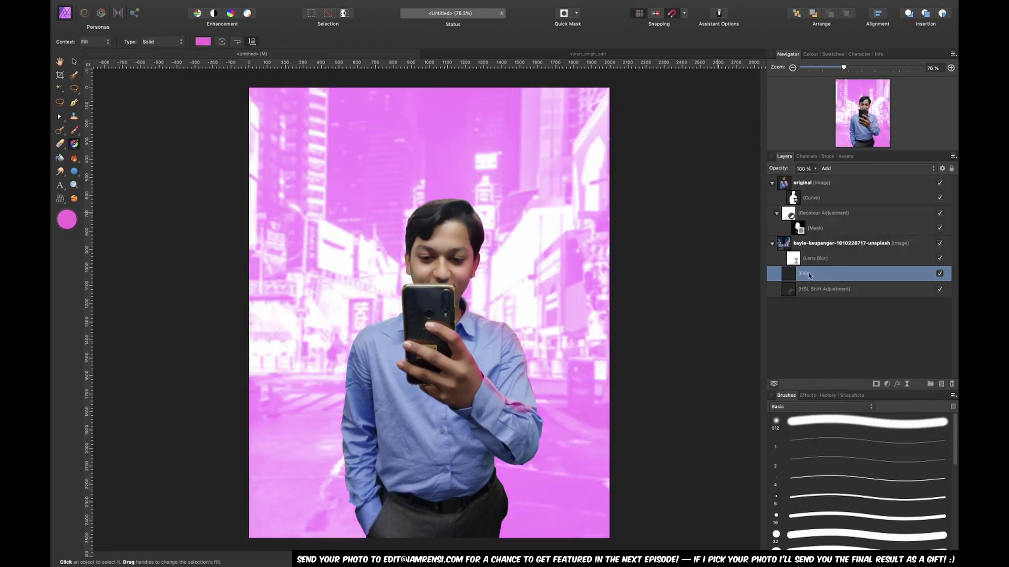
{"action": "key", "text": "super+i"}
Reveal a soft pink glow over the buildings at the image's right side by painting the fill's mask at low flow
{"action": "key", "text": "b"}
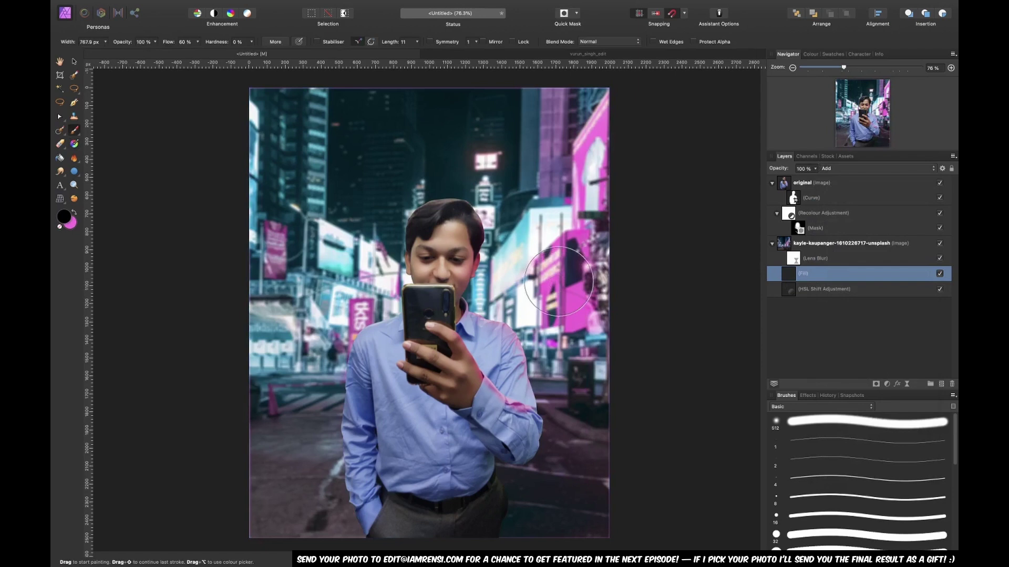
{"action": "key", "text": "x"}
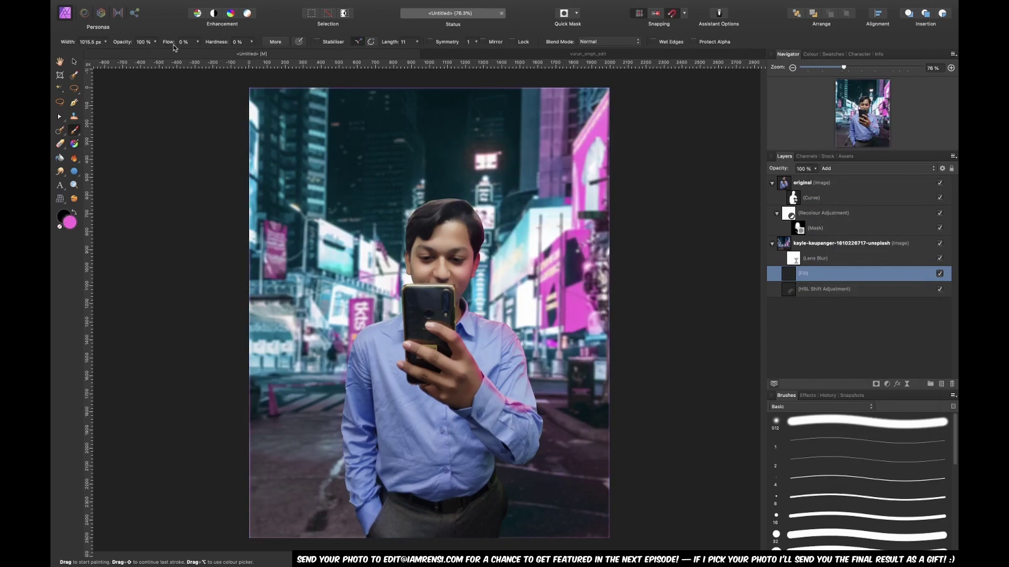
{"action": "mouse_move", "coordinate": [560, 301]}
{"action": "left_mouse_down"}
{"action": "mouse_move", "coordinate": [569, 315]}
{"action": "mouse_move", "coordinate": [563, 259]}
{"action": "mouse_move", "coordinate": [581, 334]}
{"action": "left_mouse_up"}
{"action": "key", "text": "super+z"}
{"action": "key", "text": "d"}
{"action": "mouse_move", "coordinate": [595, 216]}
{"action": "left_mouse_down"}
{"action": "mouse_move", "coordinate": [622, 115]}
{"action": "mouse_move", "coordinate": [531, 325]}
{"action": "mouse_move", "coordinate": [578, 185]}
{"action": "mouse_move", "coordinate": [554, 276]}
{"action": "mouse_move", "coordinate": [593, 412]}
{"action": "mouse_move", "coordinate": [585, 317]}
{"action": "mouse_move", "coordinate": [655, 145]}
{"action": "left_mouse_up"}
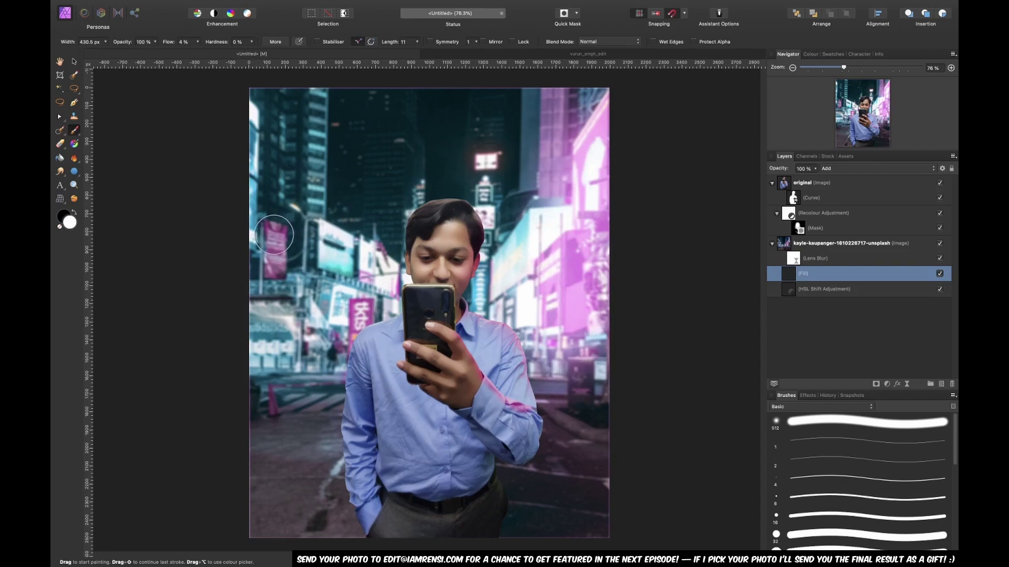
Brush more pink glow over the pink sign on the far left, the tkts sign and the billboards beside the man's shoulder
{"action": "mouse_move", "coordinate": [273, 235]}
{"action": "left_mouse_down"}
{"action": "mouse_move", "coordinate": [275, 257]}
{"action": "mouse_move", "coordinate": [273, 221]}
{"action": "mouse_move", "coordinate": [278, 268]}
{"action": "left_mouse_up"}
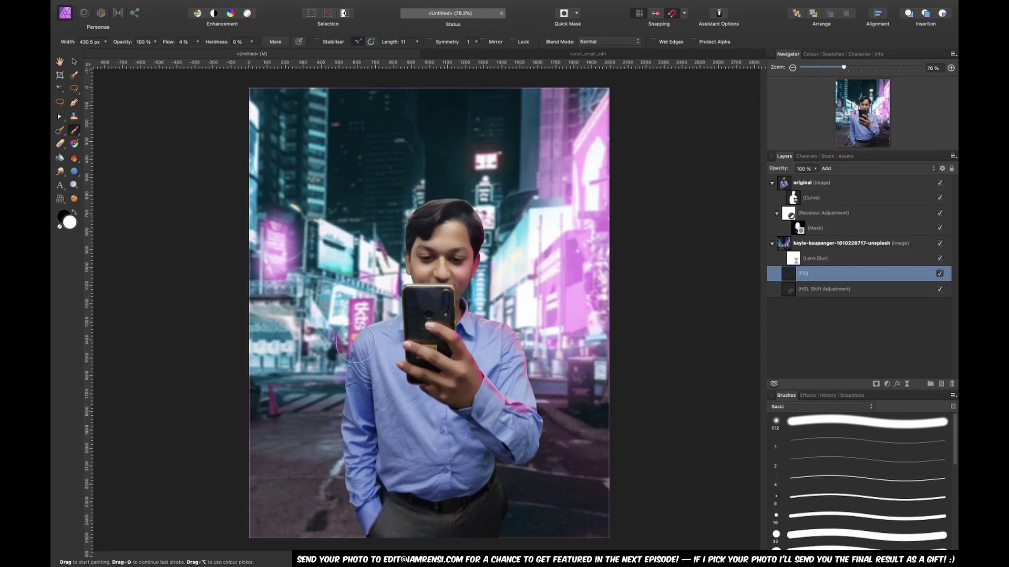
{"action": "left_click_drag", "start_coordinate": [355, 342], "coordinate": [357, 287]}
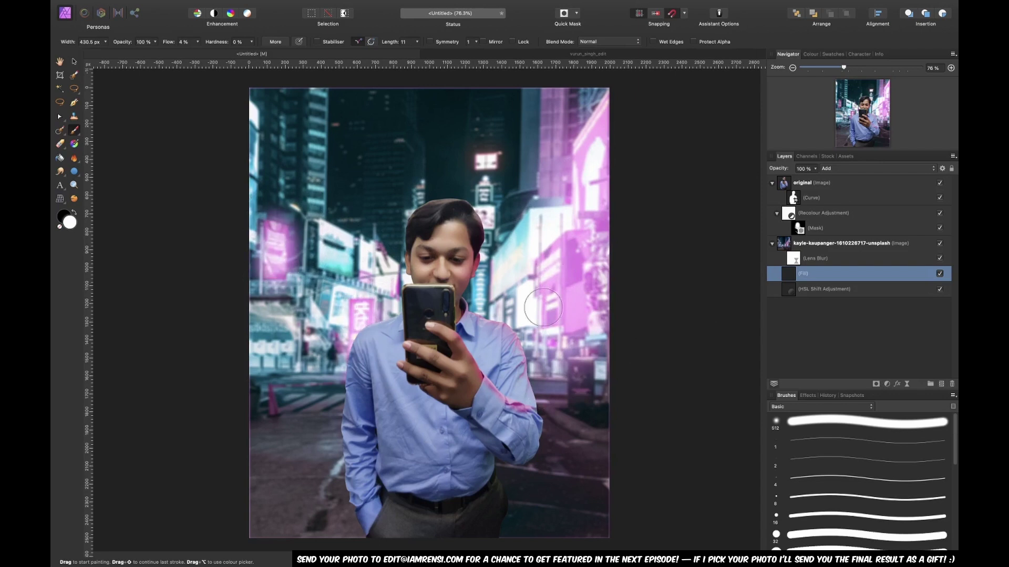
{"action": "left_click_drag", "start_coordinate": [543, 307], "coordinate": [572, 211]}
{"action": "key", "text": "x"}
{"action": "left_click_drag", "start_coordinate": [557, 117], "coordinate": [533, 168]}
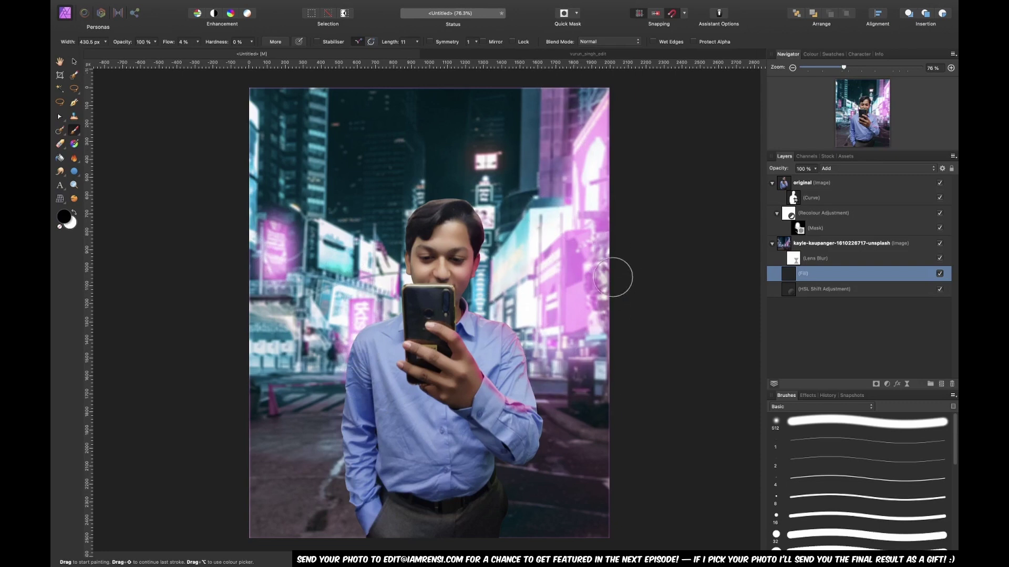
{"action": "key", "text": "super+z"}
{"action": "key", "text": "super+z"}
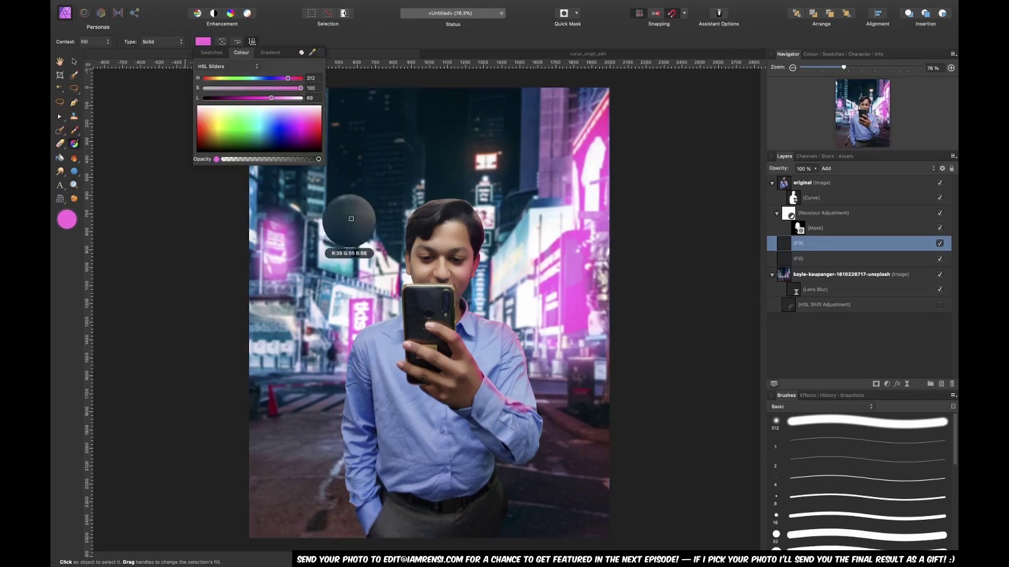
Recolour the second fill layer cyan, and brush the red fill's soft glow around the lit red sign above the man's head
{"action": "left_click", "coordinate": [259, 78]}
{"action": "key", "text": "b"}
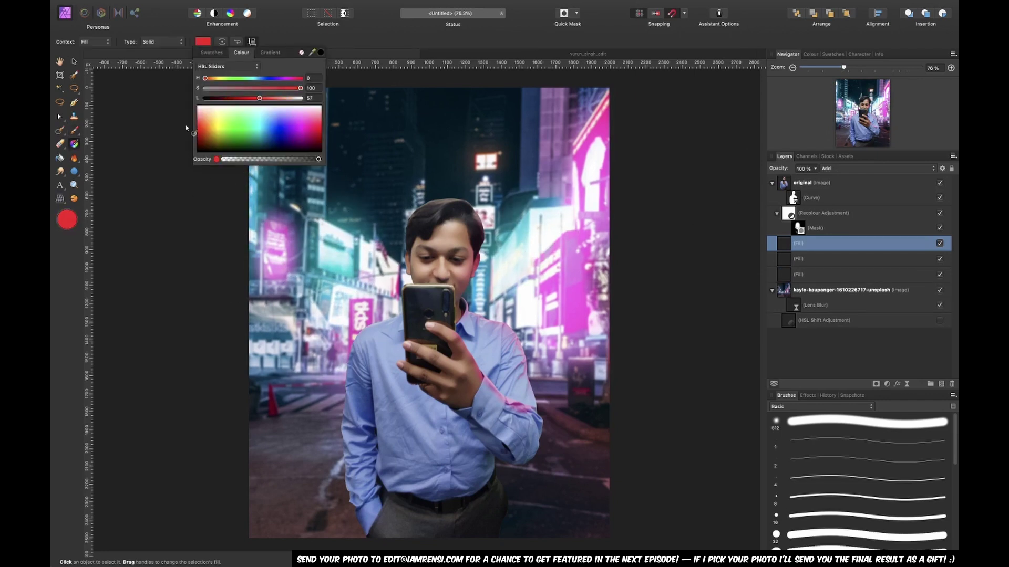
{"action": "key", "text": "b"}
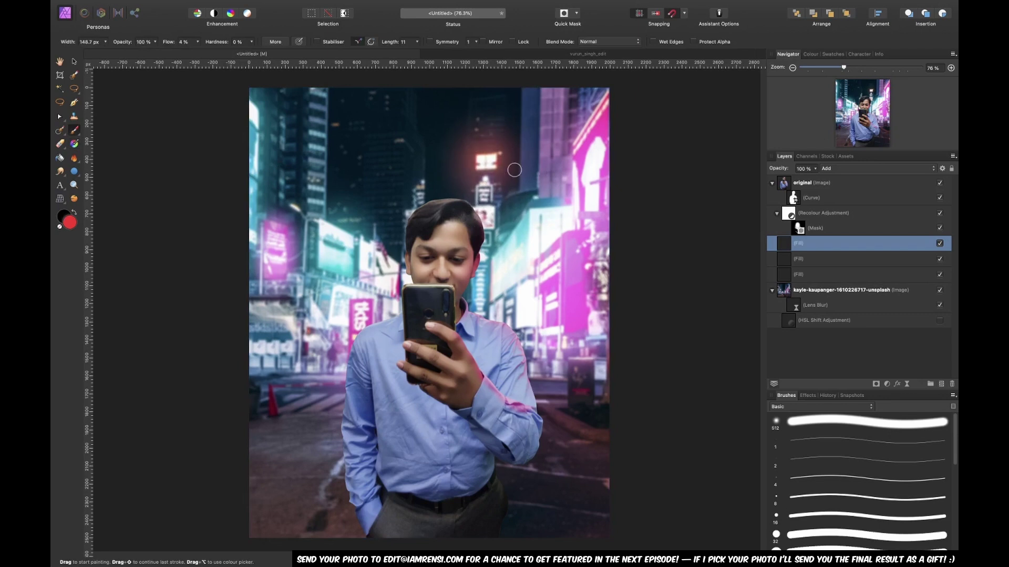
{"action": "left_click_drag", "start_coordinate": [514, 169], "coordinate": [567, 175]}
Shift the hue of the man's Recolour adjustment towards magenta
{"action": "left_click", "coordinate": [833, 215]}
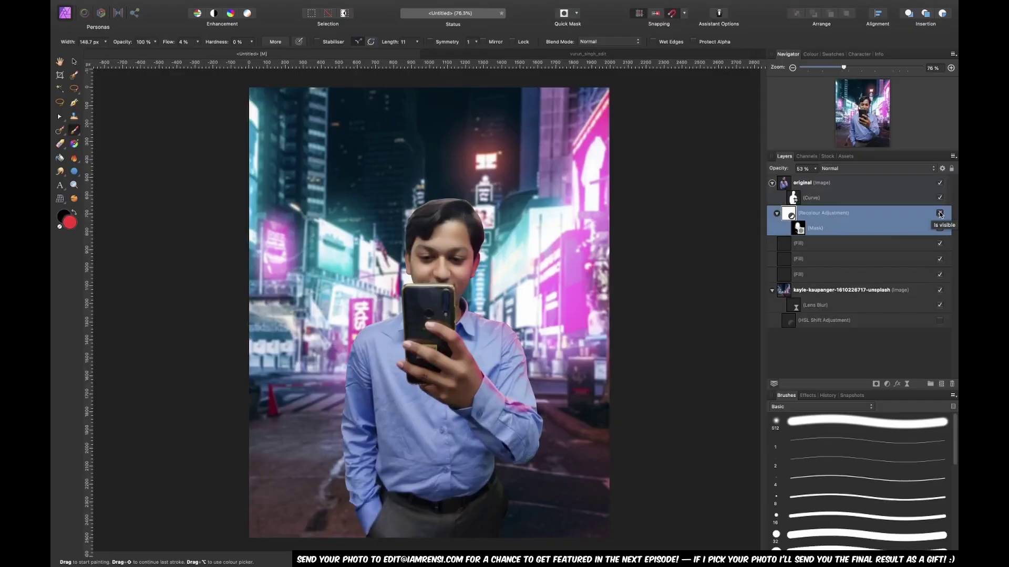
{"action": "double_click", "coordinate": [791, 216]}
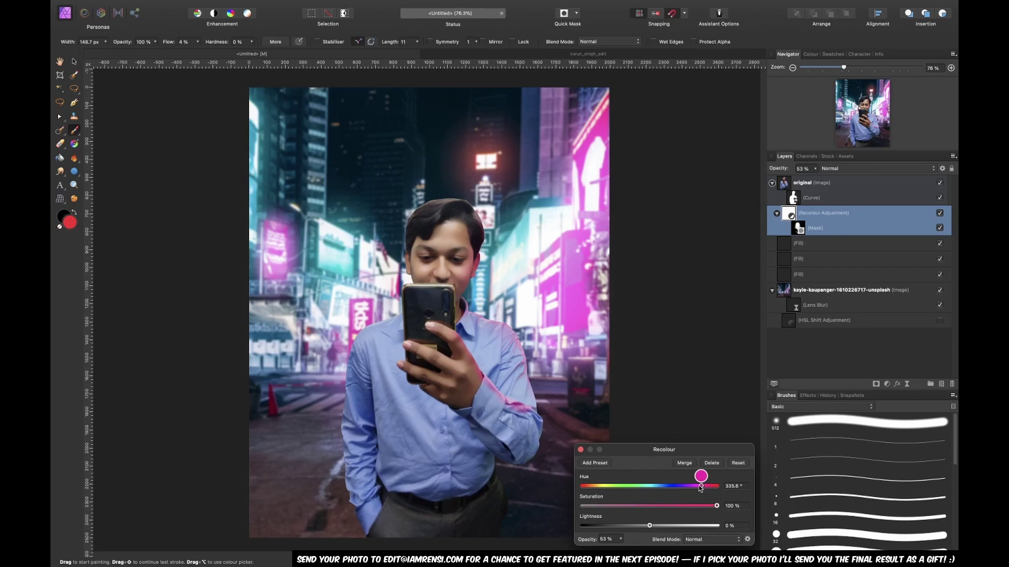
{"action": "left_click_drag", "start_coordinate": [690, 489], "coordinate": [697, 490]}
{"action": "left_click", "coordinate": [581, 450]}
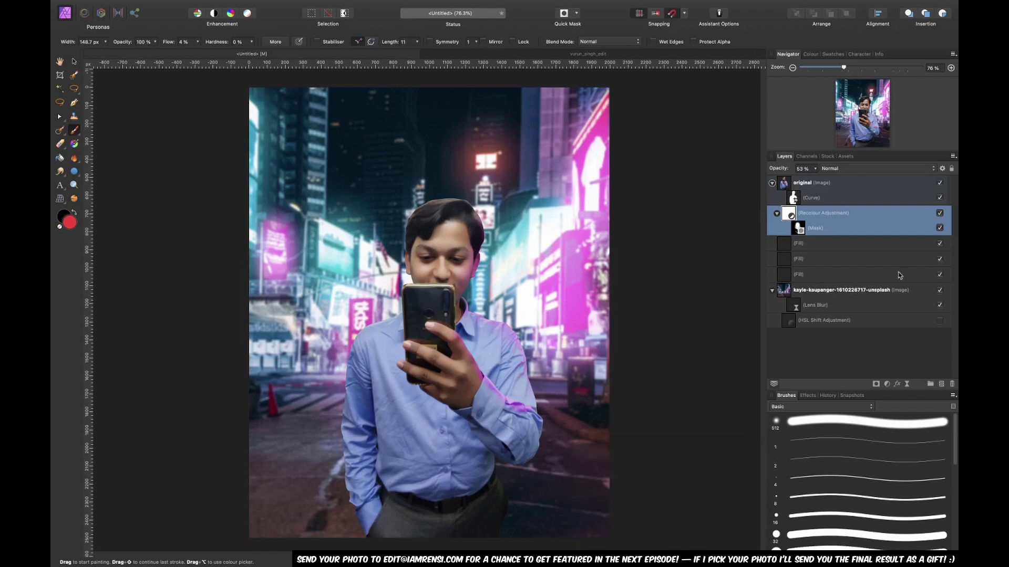
Delete the Recolour adjustment's mask, then hide its effect and brush soft magenta light back over the raised-arm side with a large brush
{"action": "left_click_drag", "start_coordinate": [950, 391], "coordinate": [951, 386]}
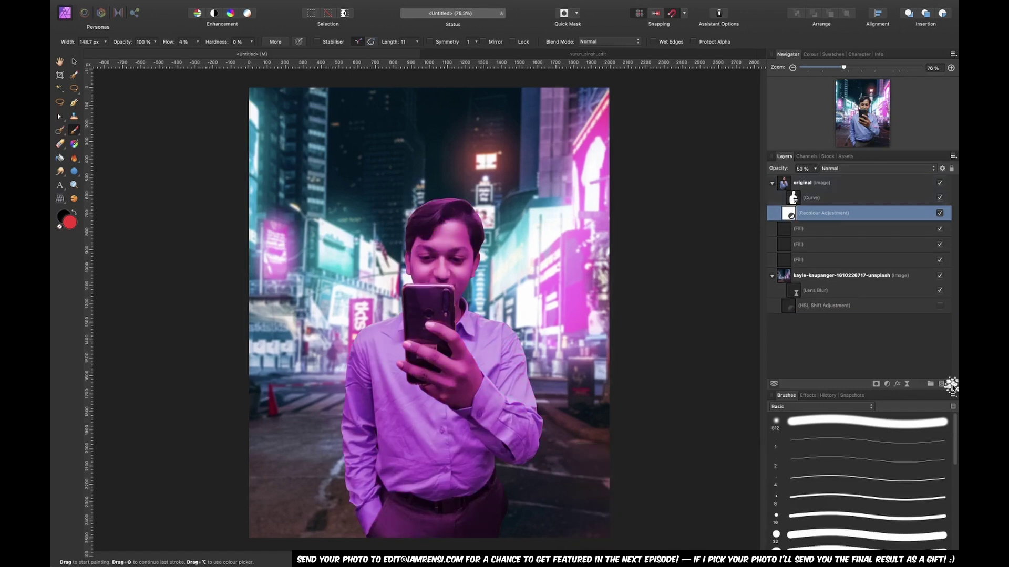
{"action": "key", "text": "g"}
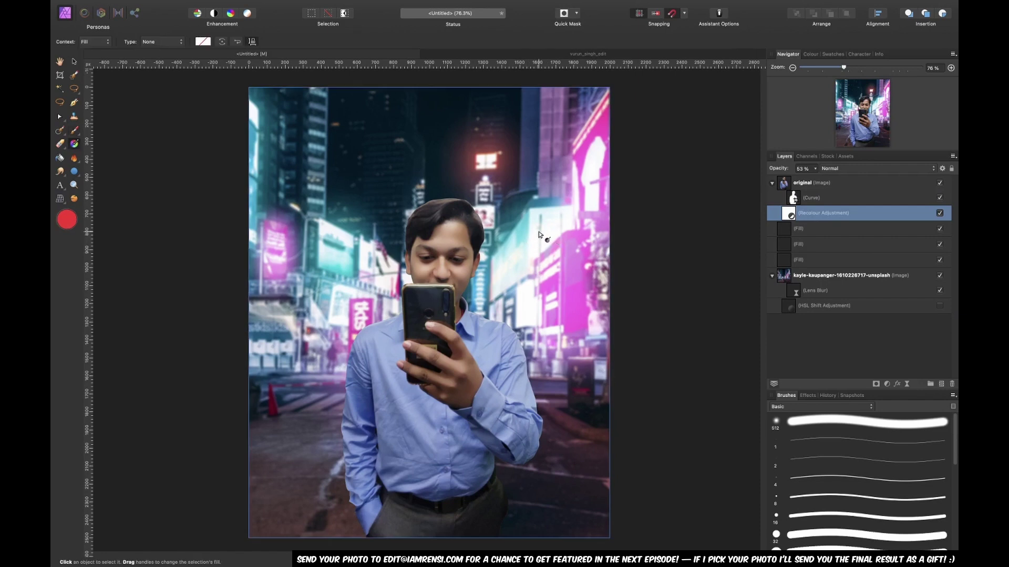
{"action": "key", "text": "b"}
{"action": "mouse_move", "coordinate": [526, 317]}
{"action": "left_mouse_down", "text": "ctrl+alt"}
{"action": "mouse_move", "coordinate": [532, 325]}
{"action": "mouse_move", "coordinate": [544, 262]}
{"action": "mouse_move", "coordinate": [556, 360]}
{"action": "mouse_move", "coordinate": [589, 271]}
{"action": "mouse_move", "coordinate": [586, 365]}
{"action": "mouse_move", "coordinate": [559, 222]}
{"action": "left_mouse_up", "text": "ctrl+alt"}
{"action": "key", "text": "x"}
{"action": "key", "text": "x"}
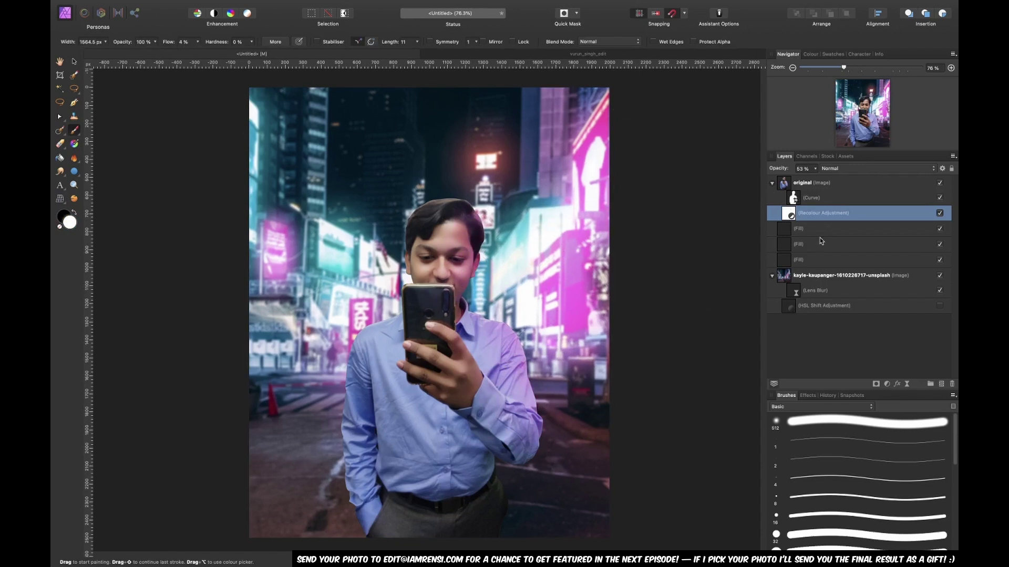
Duplicate the Recolour adjustment, black out the copy's mask and open its settings
{"action": "key", "text": "super+j"}
{"action": "key", "text": "shift+F5"}
{"action": "key", "text": "Escape"}
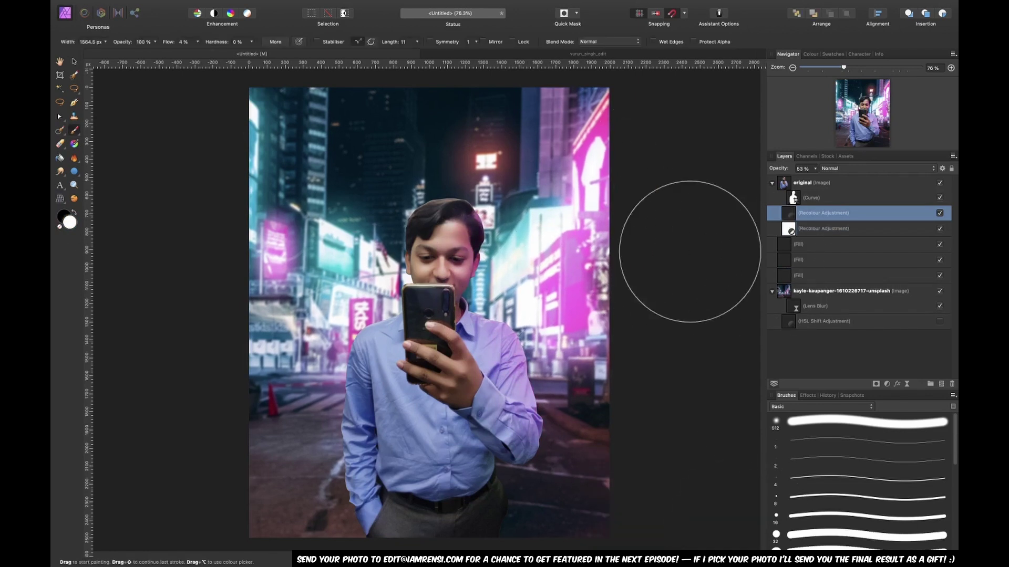
{"action": "double_click", "coordinate": [788, 213]}
{"action": "left_click", "coordinate": [825, 371]}
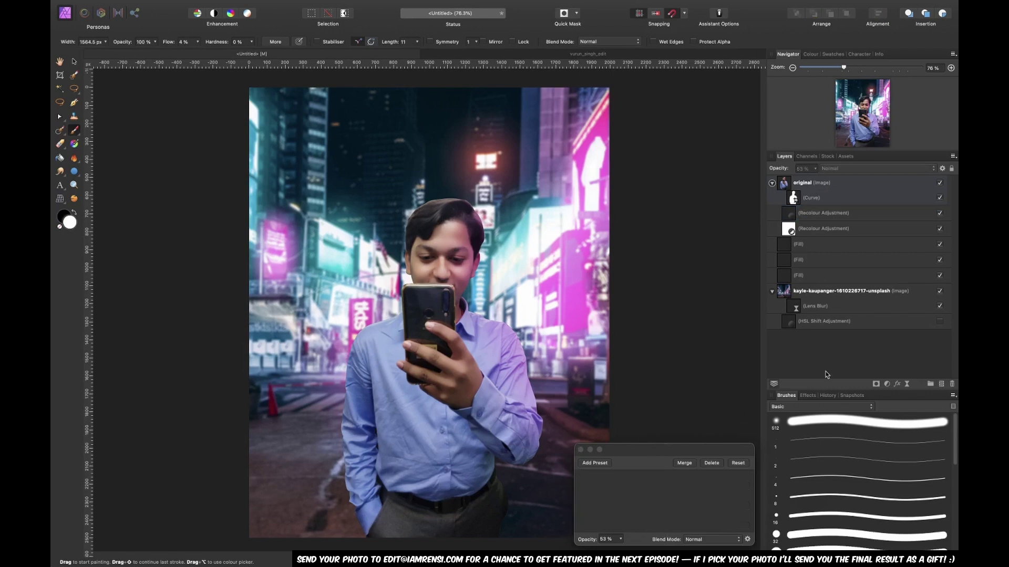
{"action": "left_click", "coordinate": [784, 215]}
Paint fine black hair strands along the hair's outline and crown with a 1 px brush at 100% flow on a pixel layer
{"action": "key", "text": "bracketleft"}
{"action": "key", "text": "bracketleft"}
{"action": "key", "text": "bracketleft"}
{"action": "key", "text": "bracketleft"}
{"action": "key", "text": "bracketleft"}
{"action": "key", "text": "bracketleft"}
{"action": "key", "text": "bracketleft"}
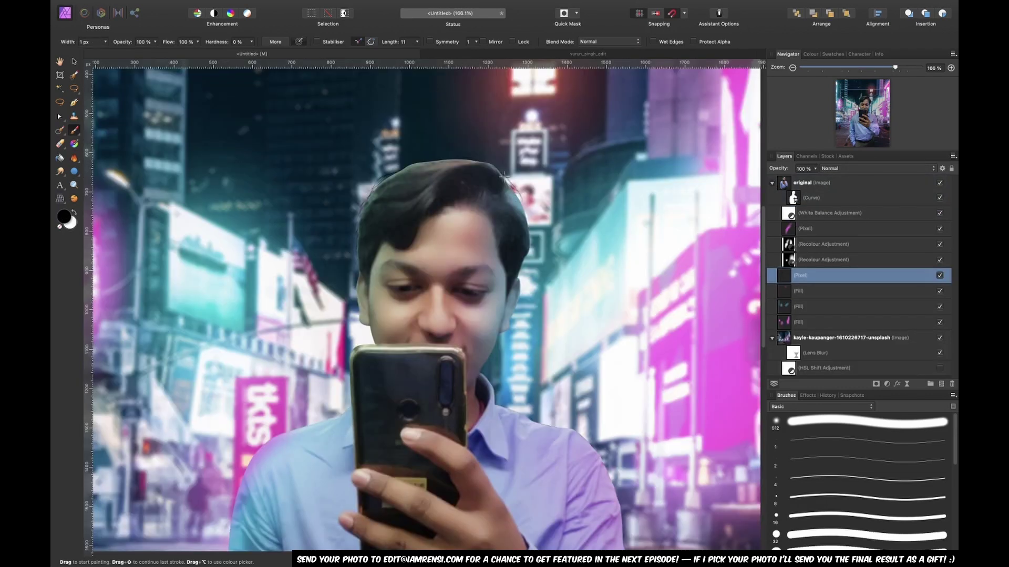
{"action": "scroll", "coordinate": [504, 179], "scroll_direction": "up", "scroll_amount": 5}
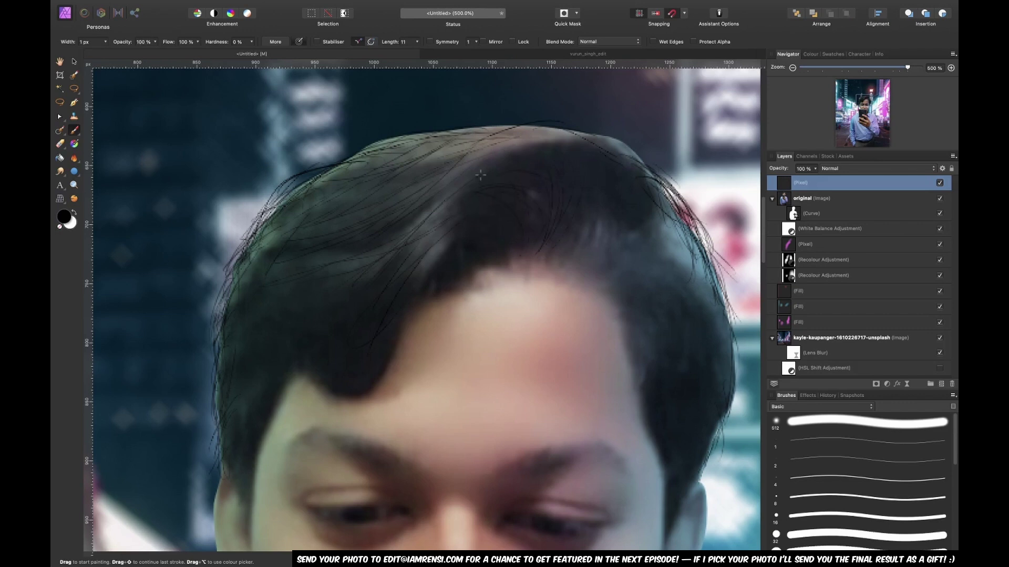
{"action": "left_click_drag", "start_coordinate": [495, 135], "coordinate": [562, 128]}
{"action": "key", "text": "space"}
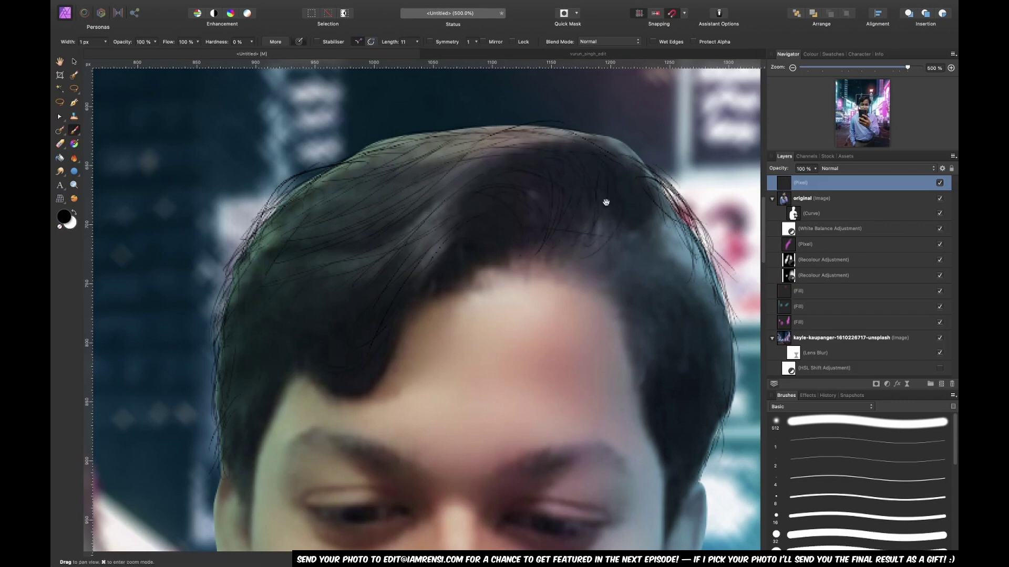
{"action": "left_click_drag", "start_coordinate": [606, 203], "coordinate": [494, 216]}
{"action": "left_click_drag", "start_coordinate": [525, 168], "coordinate": [493, 153]}
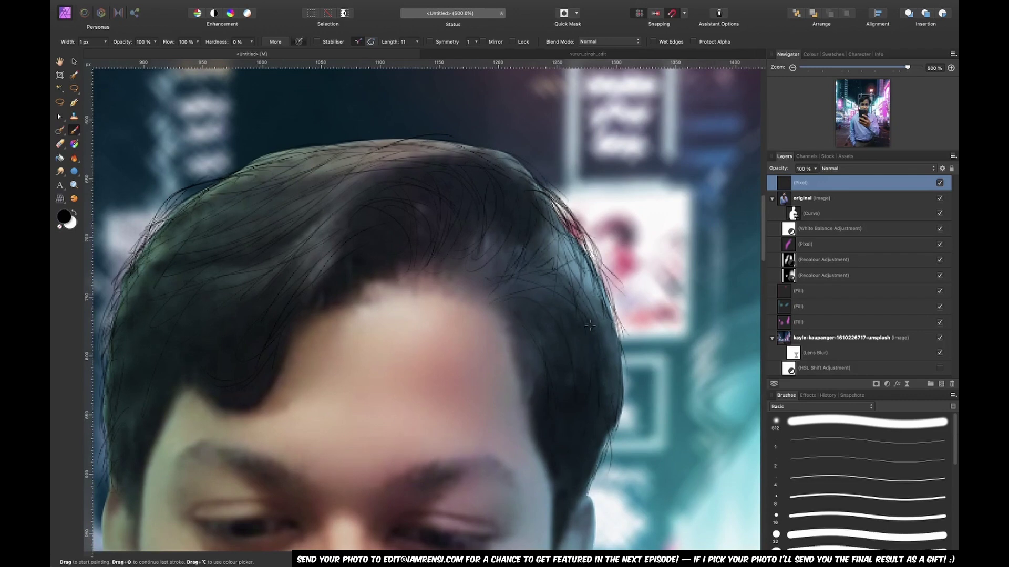
Add a slight Gaussian Blur live filter to the painted hair-strand layer
{"action": "key", "text": "super+0"}
{"action": "scroll", "coordinate": [417, 195], "scroll_direction": "up", "scroll_amount": 4}
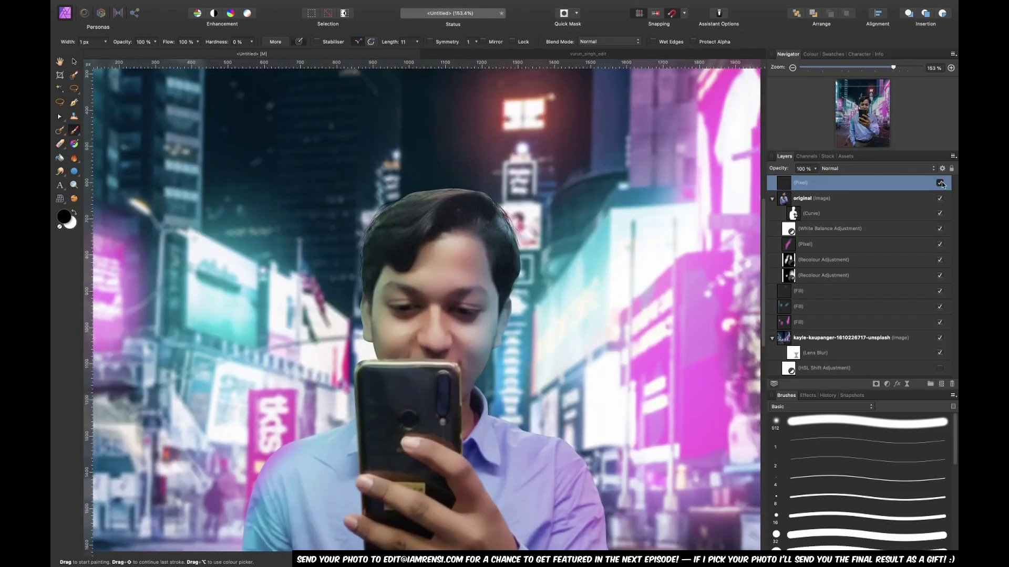
{"action": "scroll", "coordinate": [536, 228], "scroll_direction": "up", "scroll_amount": 8}
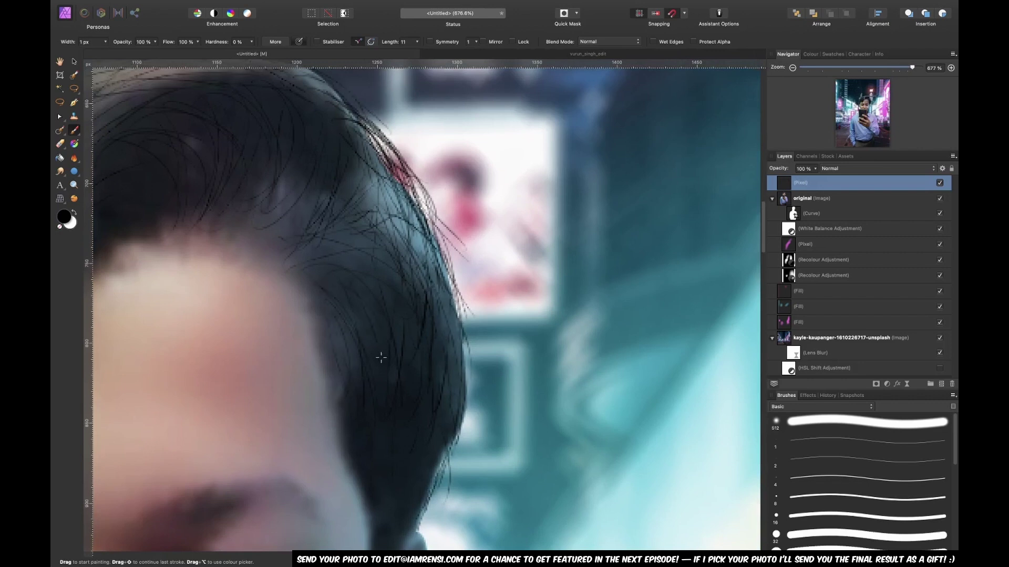
{"action": "key", "text": "super+minus"}
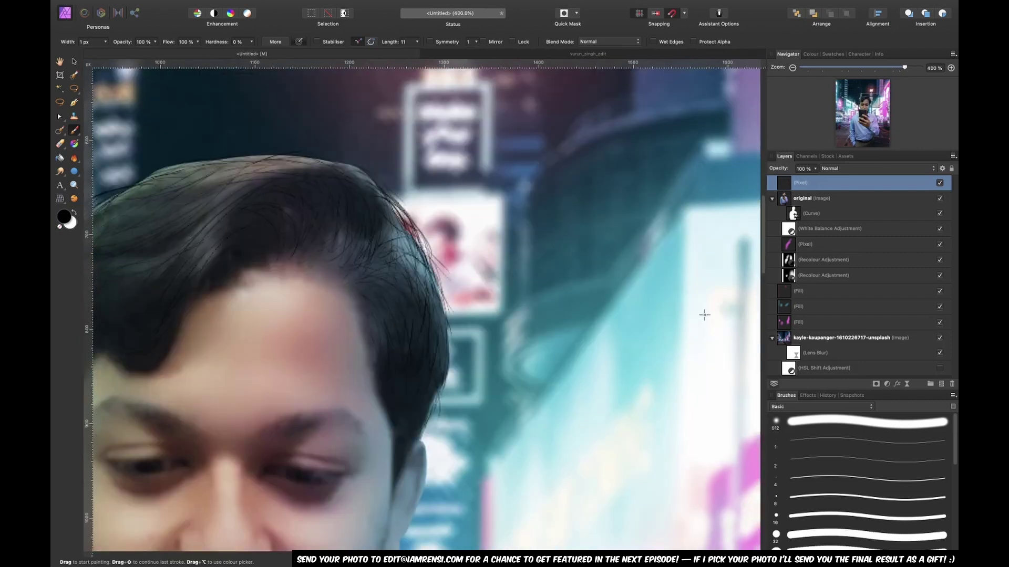
{"action": "left_click_drag", "start_coordinate": [244, 379], "coordinate": [473, 358]}
{"action": "left_click", "coordinate": [907, 384]}
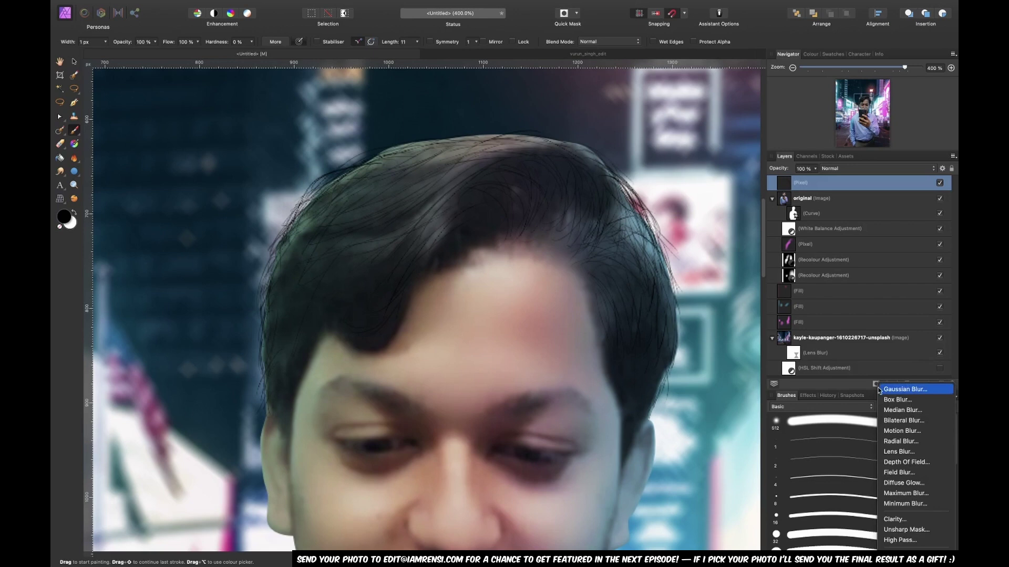
{"action": "left_click", "coordinate": [840, 387]}
{"action": "left_click_drag", "start_coordinate": [606, 522], "coordinate": [623, 522]}
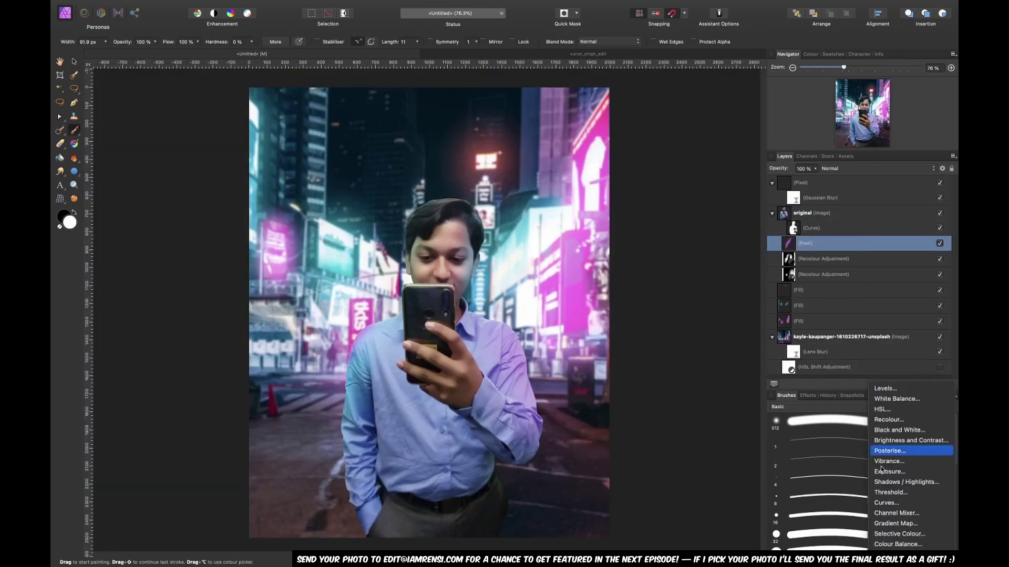
Add a Colour Balance adjustment to the man's photo with midtones at -57% Cyan/Red, -16% Magenta/Green and 36% Yellow/Blue
{"action": "left_click", "coordinate": [851, 450]}
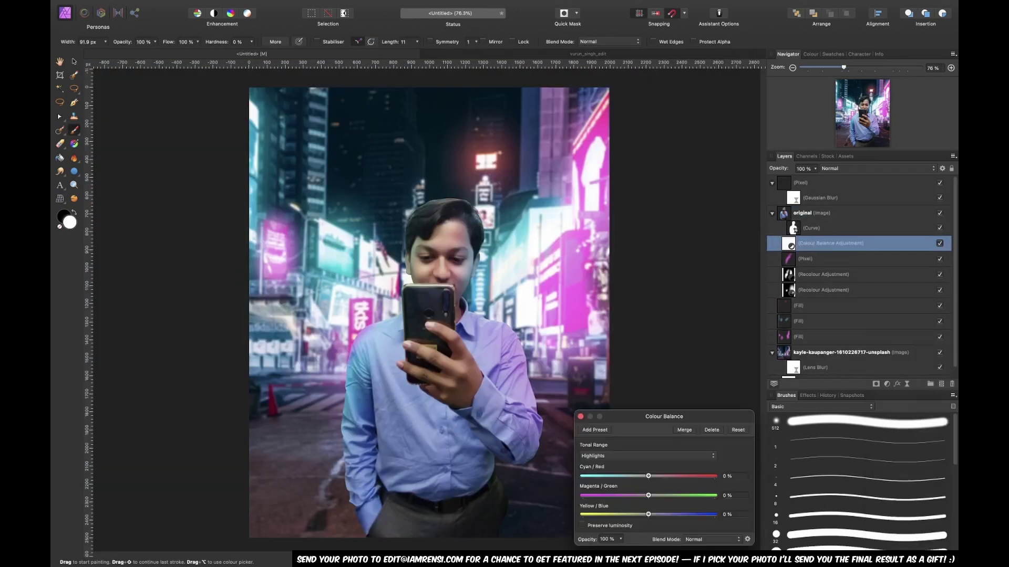
{"action": "left_click", "coordinate": [652, 456]}
{"action": "left_click", "coordinate": [650, 449]}
{"action": "left_click_drag", "start_coordinate": [648, 476], "coordinate": [638, 496]}
{"action": "left_click_drag", "start_coordinate": [649, 515], "coordinate": [673, 514]}
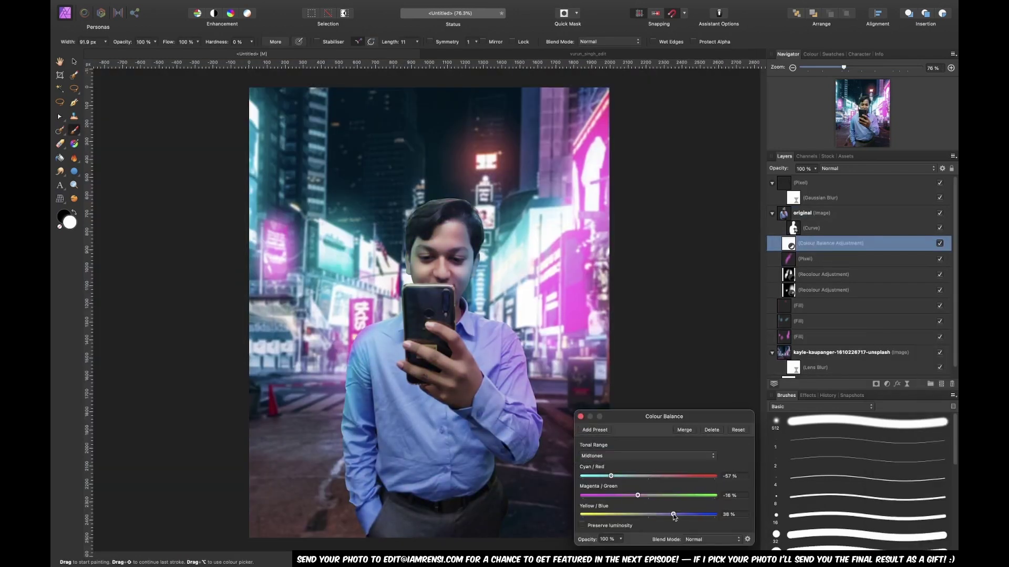
{"action": "left_click", "coordinate": [643, 456]}
{"action": "left_click", "coordinate": [639, 469]}
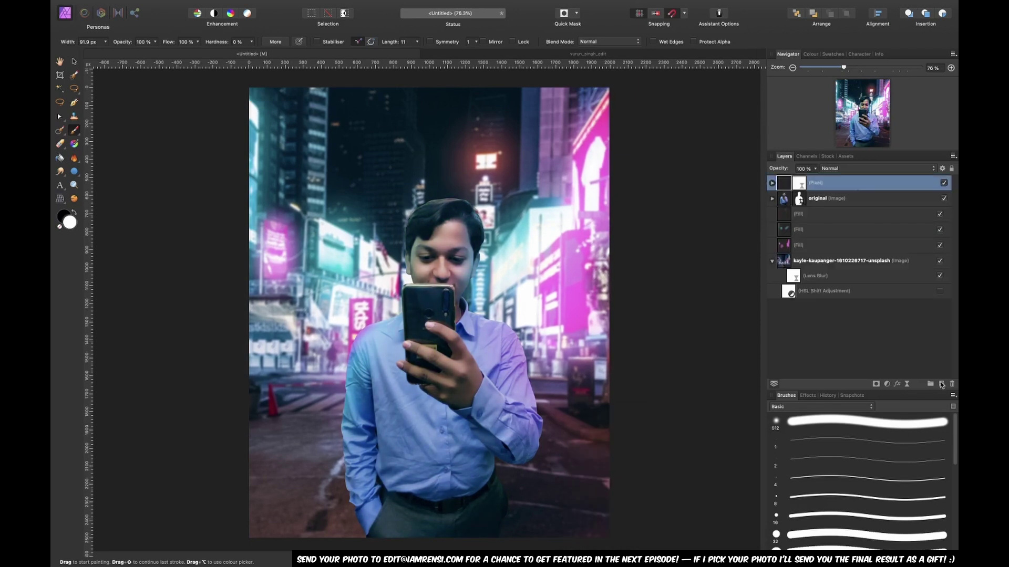
Paint dark navy shading over the street and the man's lower body on a new pixel layer, using Overlay blend mode
{"action": "left_click", "coordinate": [941, 385]}
{"action": "left_click", "coordinate": [818, 421]}
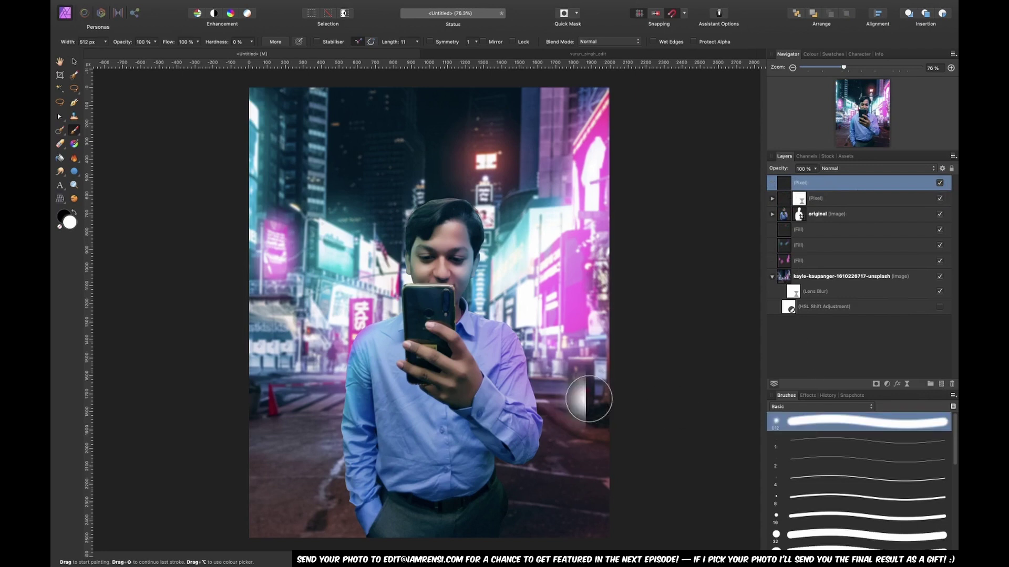
{"action": "mouse_move", "coordinate": [260, 386]}
{"action": "left_mouse_down"}
{"action": "mouse_move", "coordinate": [291, 417]}
{"action": "mouse_move", "coordinate": [374, 438]}
{"action": "left_mouse_up"}
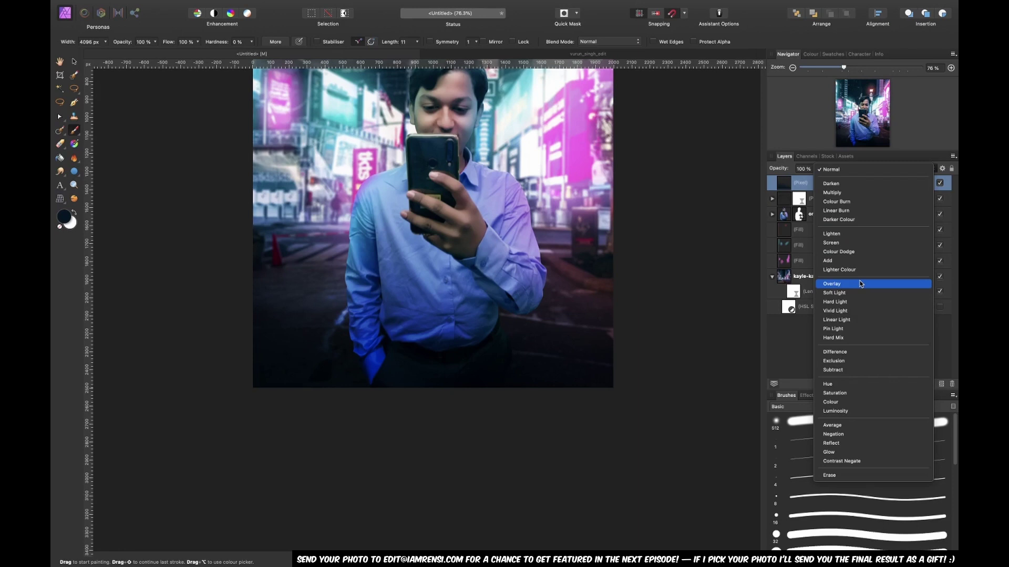
{"action": "left_click", "coordinate": [859, 284]}
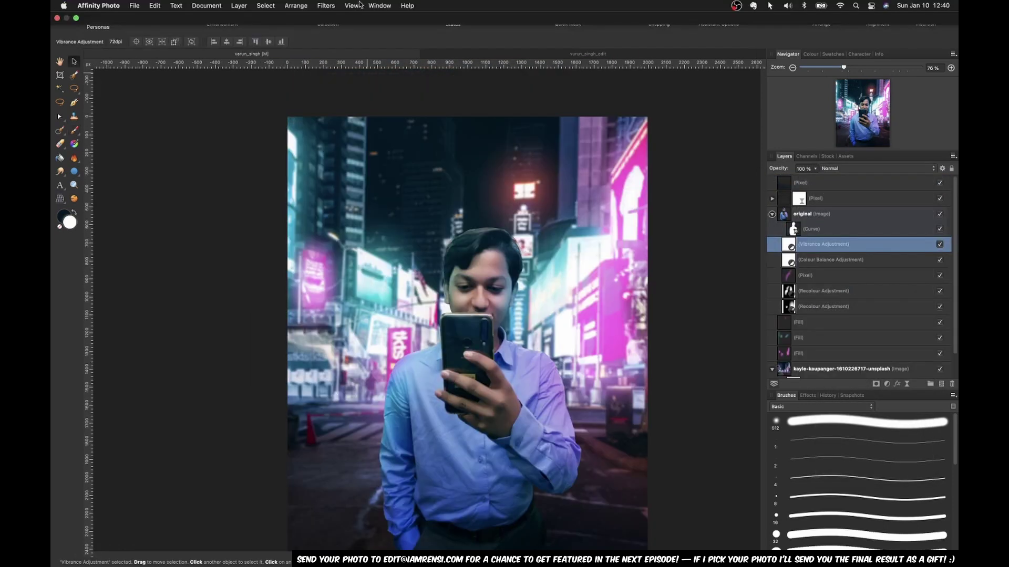
Add a fill layer nested in the man's photo above the Vibrance adjustment and colour it bright pink, hue 305 and lightness 67
{"action": "left_click", "coordinate": [245, 6]}
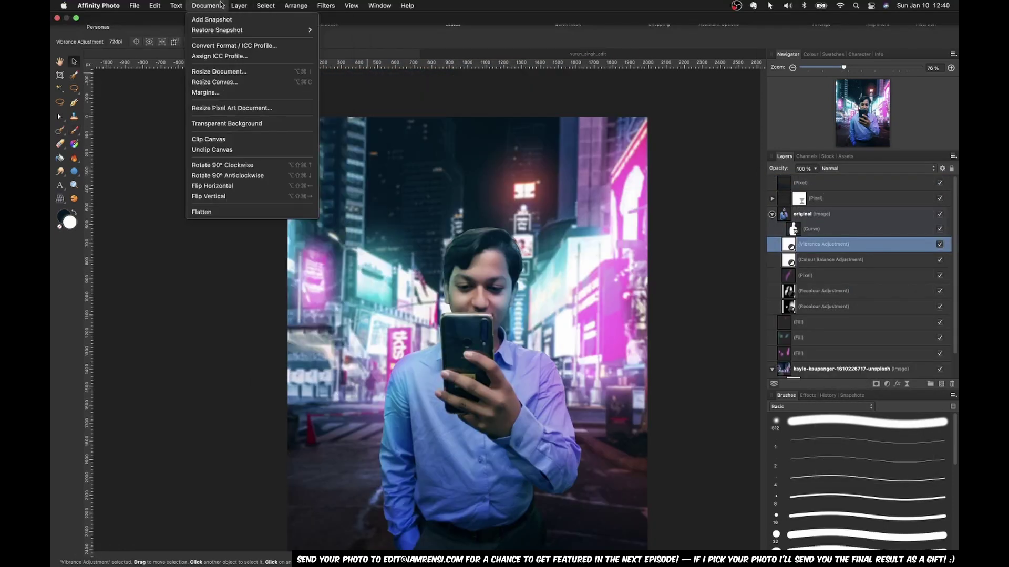
{"action": "left_click", "coordinate": [261, 88]}
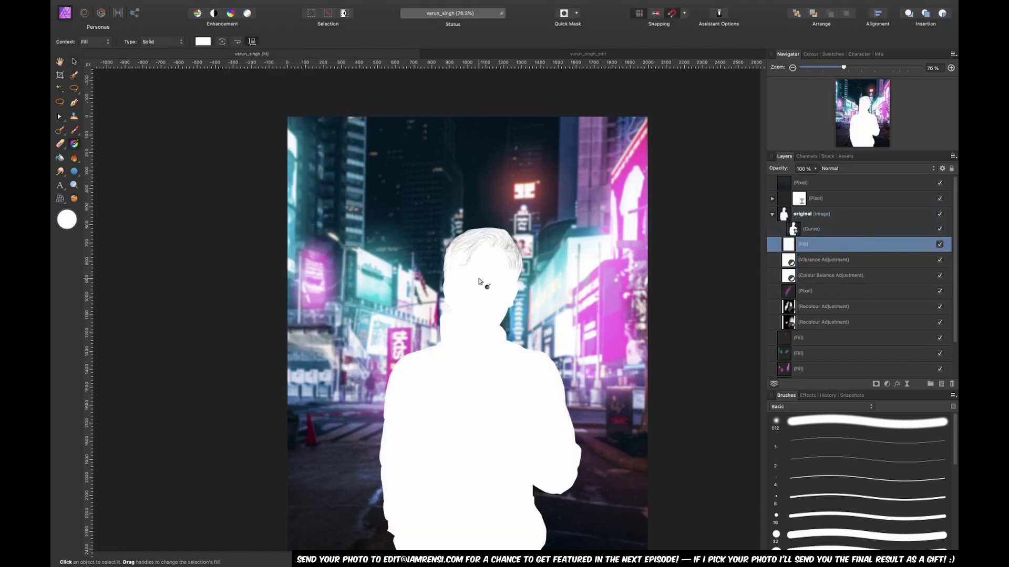
{"action": "left_click", "coordinate": [205, 43]}
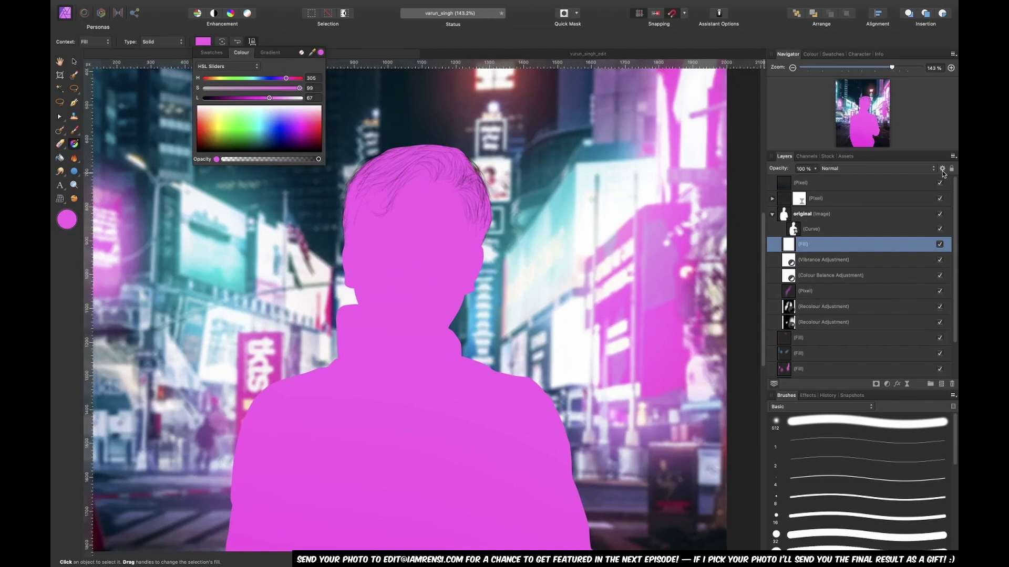
Limit the pink fill layer with blend ranges, starting its underlying composition range at 45% input
{"action": "left_click", "coordinate": [942, 169]}
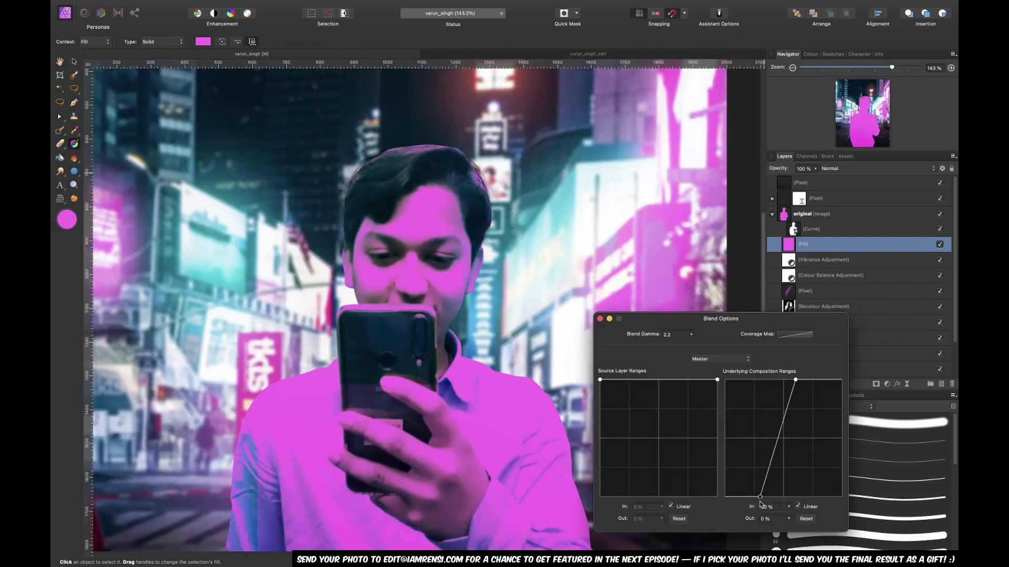
{"action": "left_click_drag", "start_coordinate": [761, 502], "coordinate": [781, 502]}
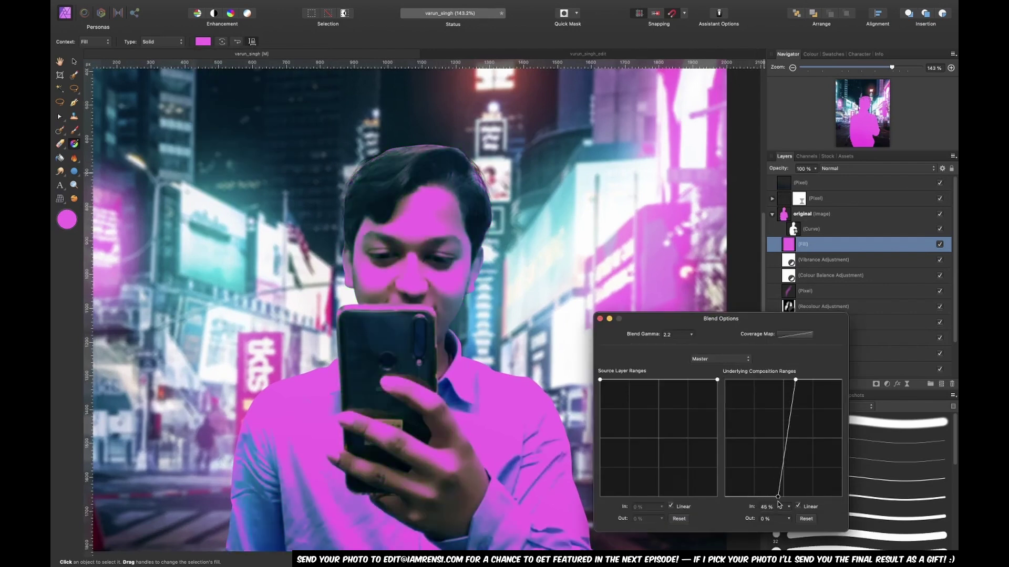
{"action": "left_click", "coordinate": [599, 318]}
Paint the pink fill in white onto the man's shirt collar, shoulder and upper sleeve on the side facing the pink billboards
{"action": "scroll", "coordinate": [536, 383], "scroll_direction": "up", "scroll_amount": 3}
{"action": "key", "text": "b"}
{"action": "scroll", "coordinate": [536, 384], "scroll_direction": "down", "scroll_amount": 3}
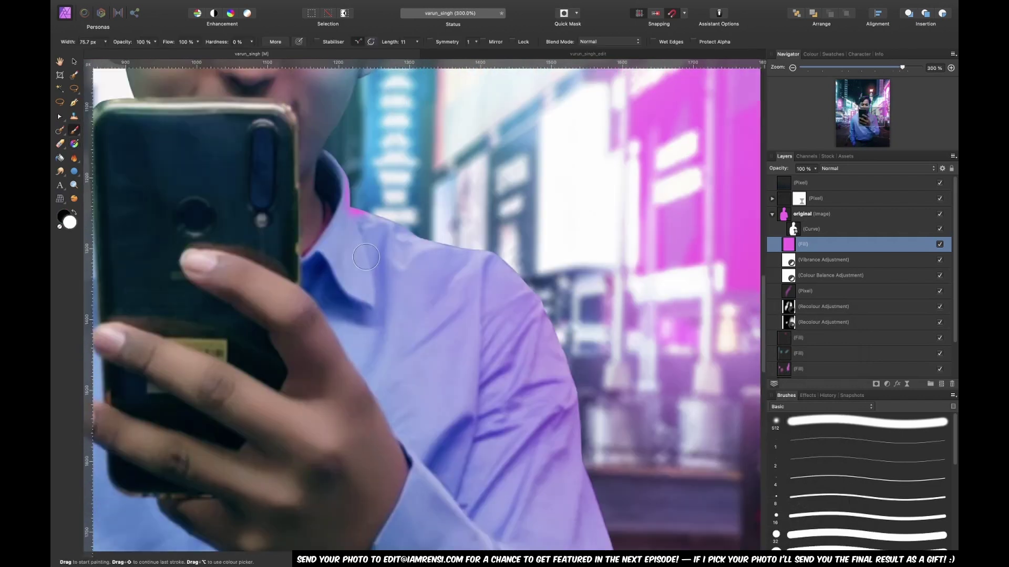
{"action": "left_click_drag", "start_coordinate": [363, 224], "coordinate": [394, 257]}
{"action": "scroll", "coordinate": [446, 237], "scroll_direction": "down", "scroll_amount": 2}
{"action": "mouse_move", "coordinate": [383, 137]}
{"action": "left_mouse_down"}
{"action": "mouse_move", "coordinate": [499, 283]}
{"action": "mouse_move", "coordinate": [541, 410]}
{"action": "left_mouse_up"}
{"action": "left_click_drag", "start_coordinate": [451, 197], "coordinate": [505, 326]}
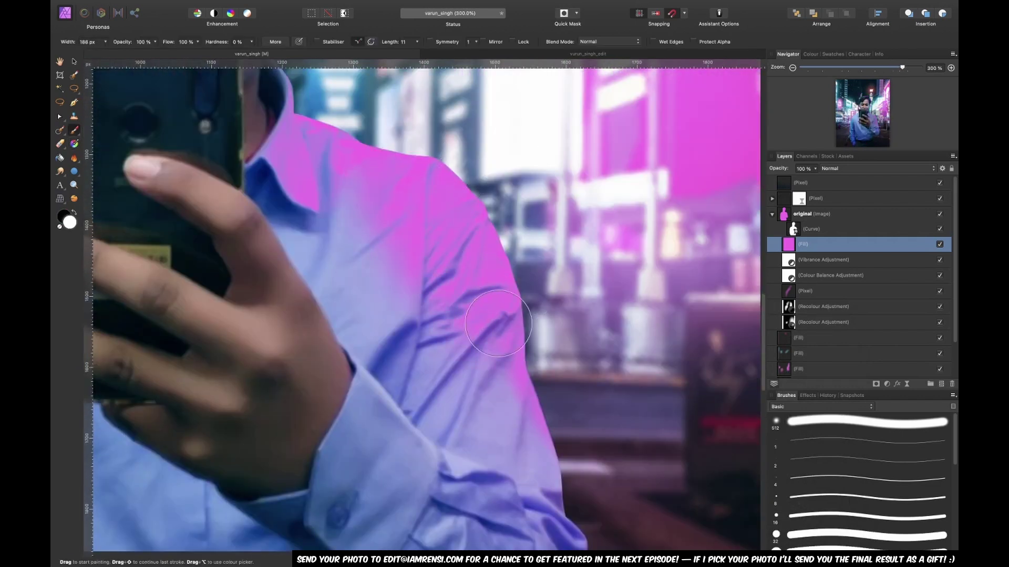
{"action": "left_click_drag", "start_coordinate": [310, 131], "coordinate": [335, 147]}
Soften the inner edge of the pink light on the shirt with a smaller black brush at 6% flow
{"action": "key", "text": "["}
{"action": "key", "text": "["}
{"action": "key", "text": "["}
{"action": "key", "text": "["}
{"action": "key", "text": "["}
{"action": "key", "text": "x"}
{"action": "key", "text": "0"}
{"action": "key", "text": "6"}
{"action": "left_click_drag", "start_coordinate": [386, 208], "coordinate": [427, 218]}
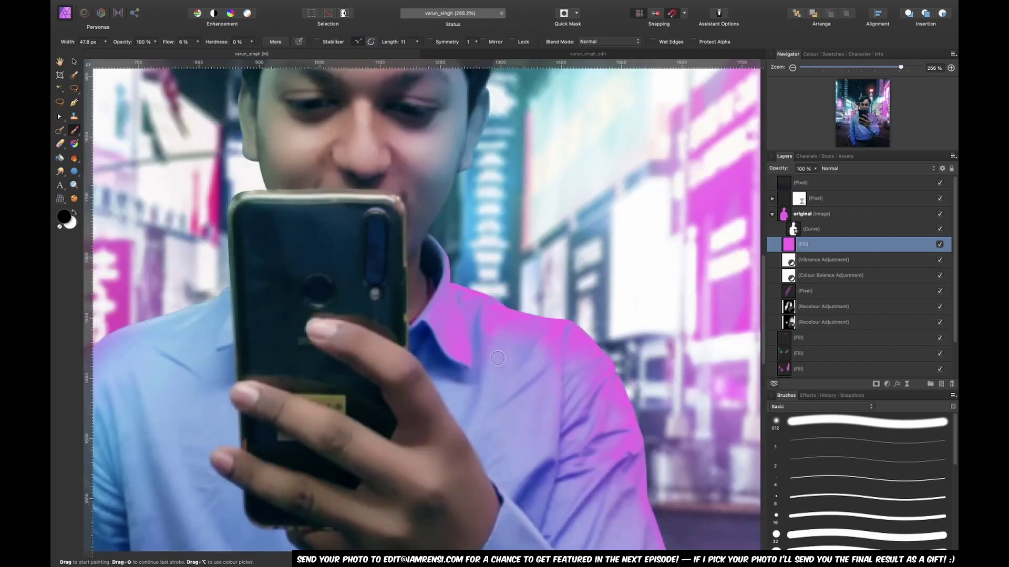
{"action": "scroll", "coordinate": [683, 263], "scroll_direction": "down", "scroll_amount": 3}
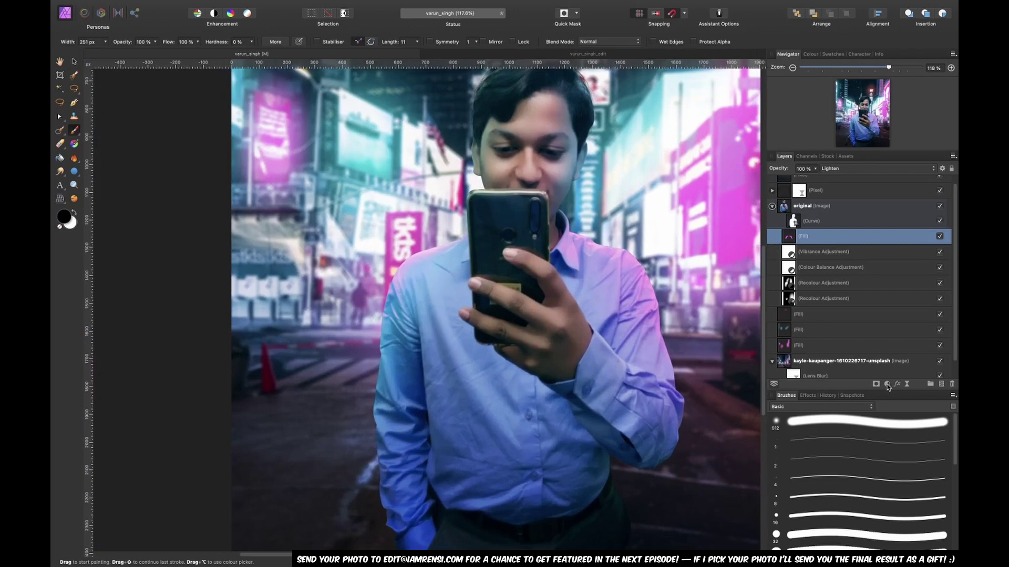
Add an Exposure adjustment above the pink fill inside the man's photo, lowering exposure to about -2
{"action": "left_click", "coordinate": [887, 388]}
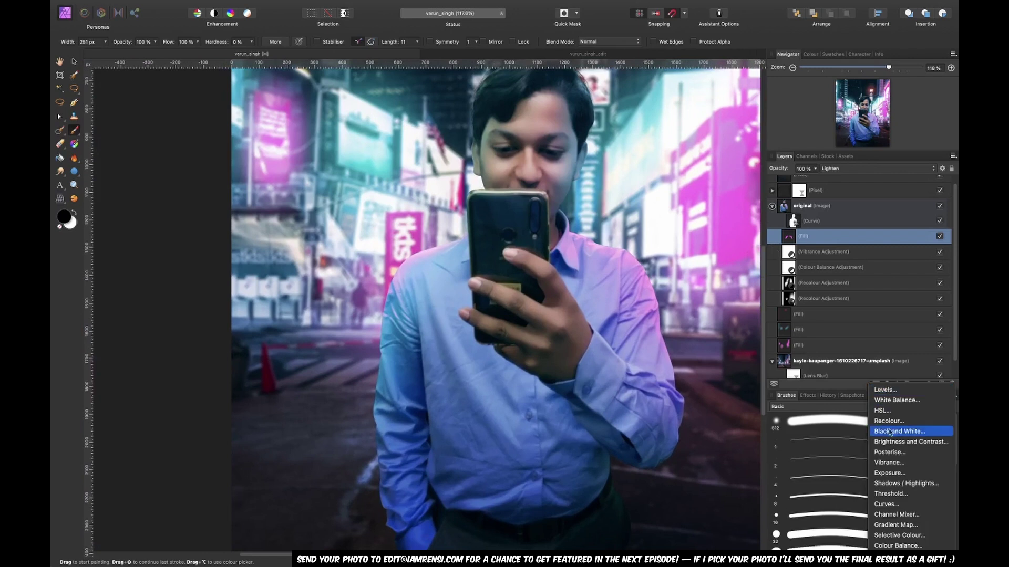
{"action": "left_click", "coordinate": [891, 475]}
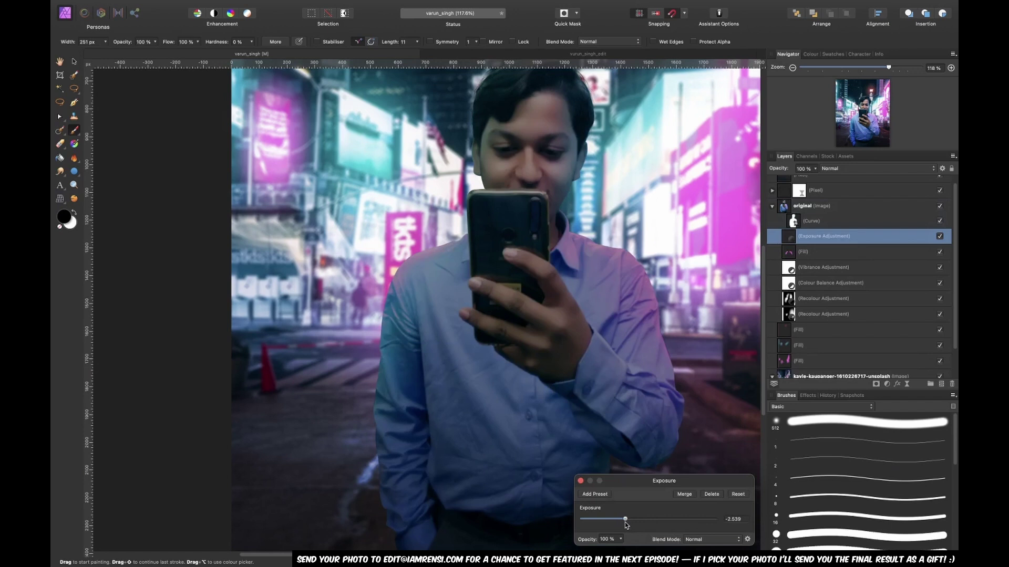
{"action": "left_click", "coordinate": [580, 480]}
Paint the Exposure adjustment's darkening in white with a very large soft brush over the man's lower body
{"action": "scroll", "coordinate": [515, 448], "scroll_direction": "down", "scroll_amount": 3}
{"action": "key", "text": "x"}
{"action": "key", "text": "bracketright"}
{"action": "key", "text": "bracketright"}
{"action": "key", "text": "bracketright"}
{"action": "key", "text": "bracketright"}
{"action": "key", "text": "bracketright"}
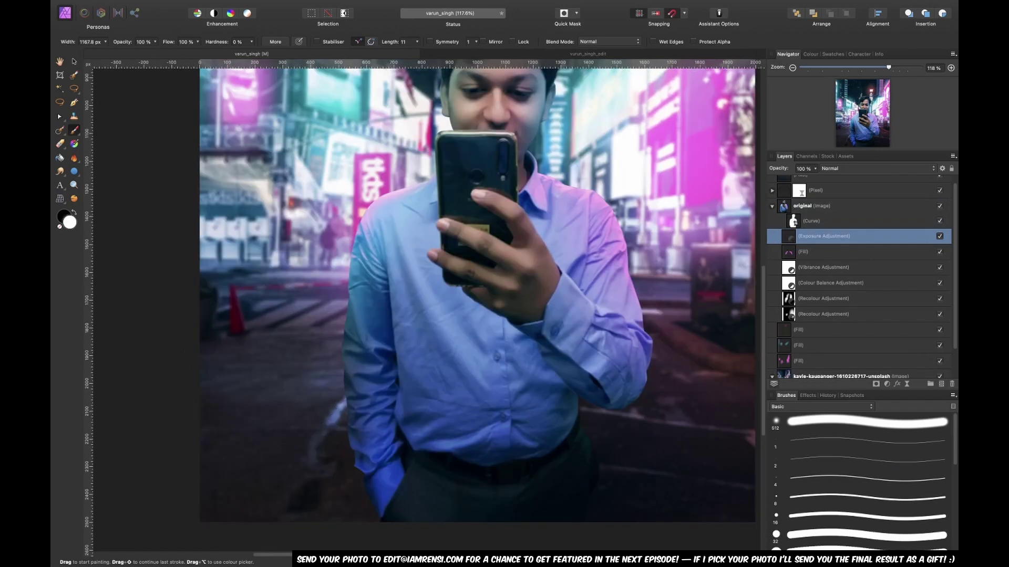
{"action": "left_click_drag", "start_coordinate": [369, 377], "coordinate": [369, 484]}
Fade the darkening around the hand and forearm with a black brush at 9% flow, comparing with the Exposure adjustment hidden and shown
{"action": "scroll", "coordinate": [369, 454], "scroll_direction": "right", "scroll_amount": 3}
{"action": "key", "text": "bracketleft"}
{"action": "key", "text": "bracketleft"}
{"action": "key", "text": "bracketleft"}
{"action": "left_click", "coordinate": [184, 41]}
{"action": "type", "text": "9"}
{"action": "key", "text": "Return"}
{"action": "scroll", "coordinate": [312, 208], "scroll_direction": "up", "scroll_amount": 3}
{"action": "key", "text": "x"}
{"action": "mouse_move", "coordinate": [418, 262]}
{"action": "left_mouse_down"}
{"action": "mouse_move", "coordinate": [490, 279]}
{"action": "mouse_move", "coordinate": [525, 312]}
{"action": "left_mouse_up"}
{"action": "key", "text": "bracketleft"}
{"action": "key", "text": "bracketleft"}
{"action": "key", "text": "bracketleft"}
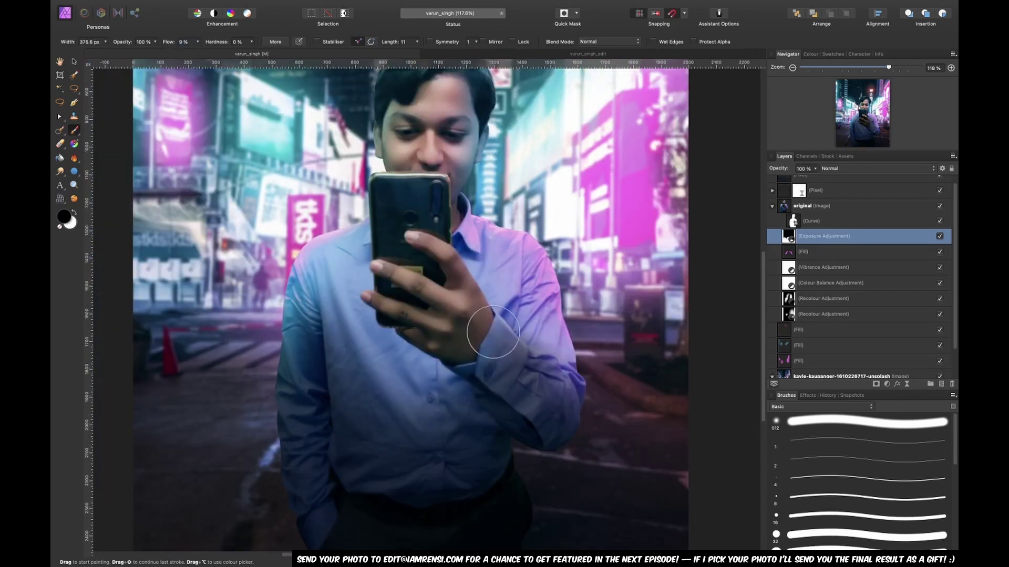
{"action": "key", "text": "bracketleft"}
{"action": "scroll", "coordinate": [493, 332], "scroll_direction": "right", "scroll_amount": 3}
{"action": "scroll", "coordinate": [493, 332], "scroll_direction": "up", "scroll_amount": 1}
{"action": "left_click", "coordinate": [938, 236]}
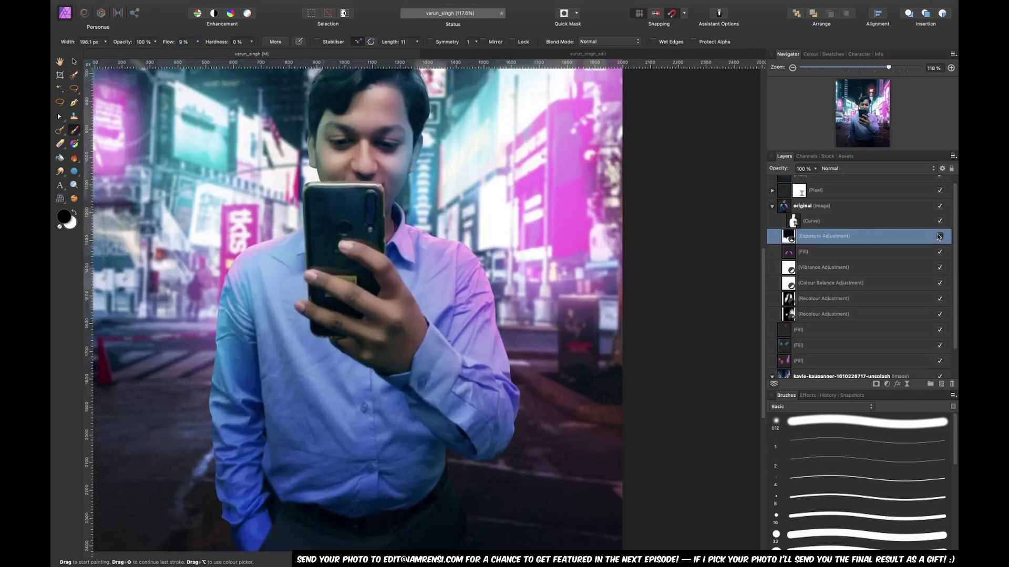
{"action": "left_click", "coordinate": [939, 237]}
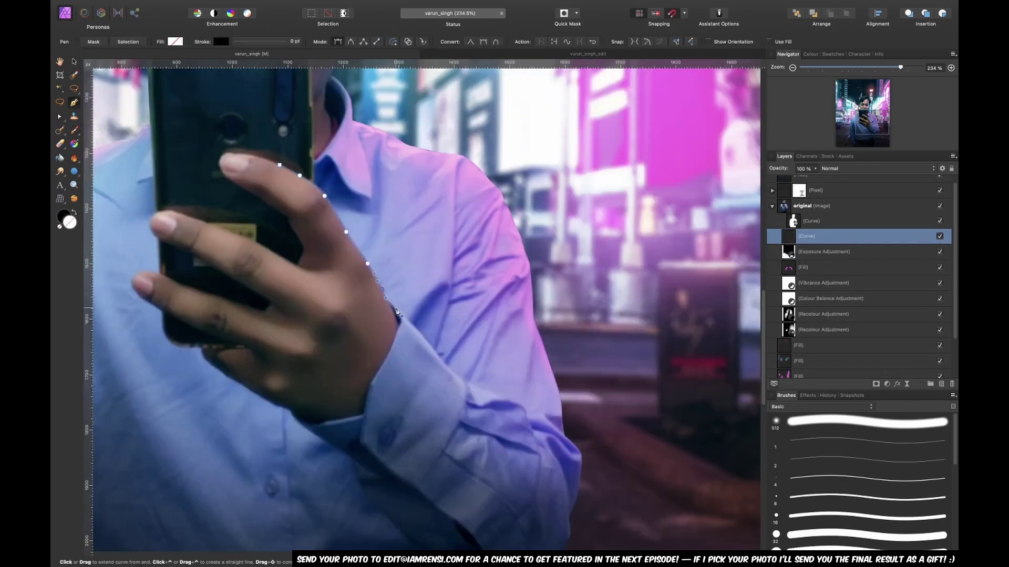
Trace a Pen tool curve along the edge of the man's hand and raised forearm
{"action": "scroll", "coordinate": [593, 501], "scroll_direction": "down", "scroll_amount": 3}
{"action": "scroll", "coordinate": [593, 501], "scroll_direction": "right", "scroll_amount": 1}
{"action": "left_click_drag", "start_coordinate": [546, 467], "coordinate": [499, 492]}
{"action": "left_click_drag", "start_coordinate": [509, 445], "coordinate": [483, 427]}
{"action": "left_click_drag", "start_coordinate": [383, 365], "coordinate": [341, 335]}
{"action": "left_click_drag", "start_coordinate": [321, 285], "coordinate": [308, 262]}
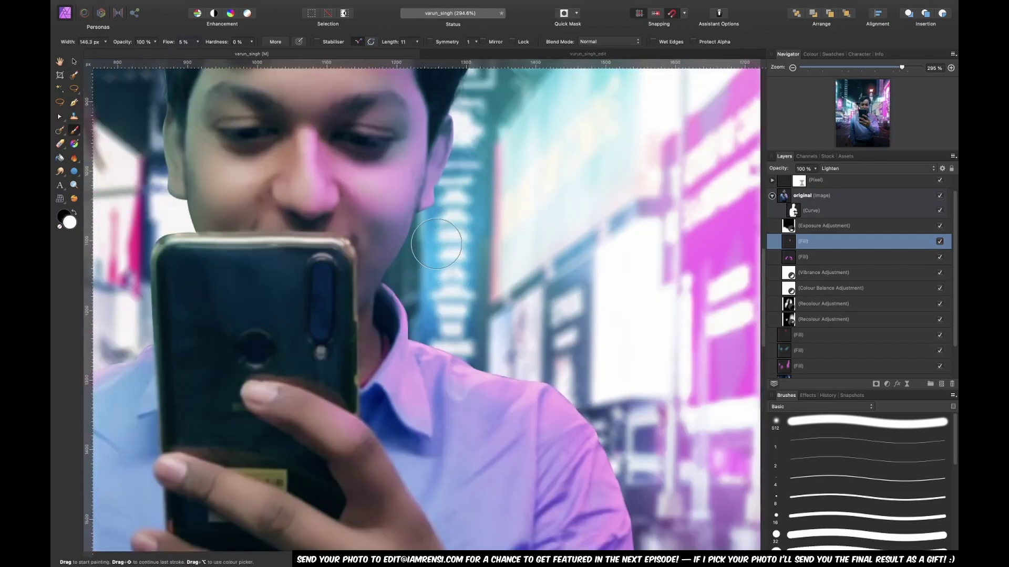
Duplicate the red glow fill into the man's photo, placing it above the pink fills with Add blend mode
{"action": "key", "text": "super+0"}
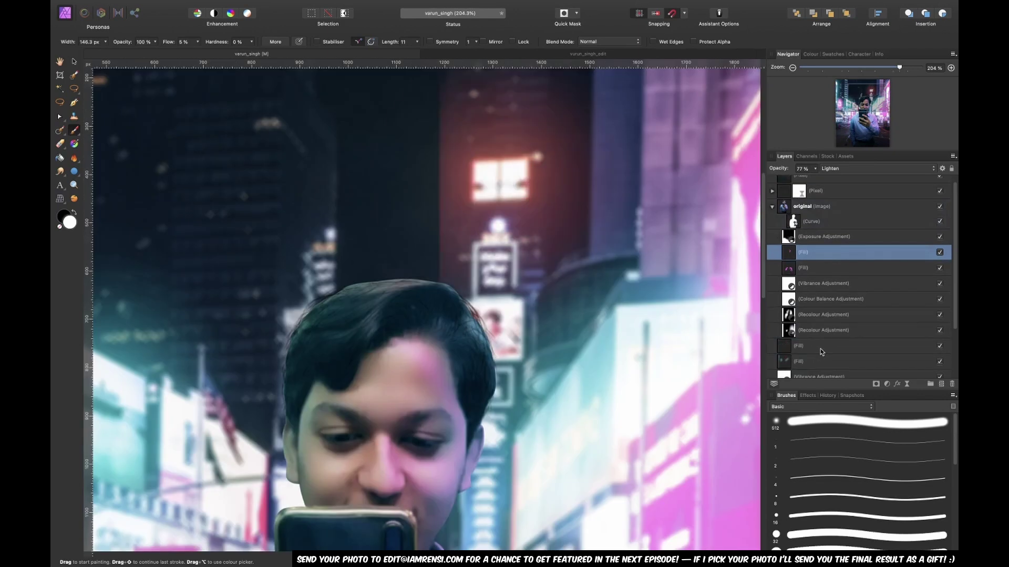
{"action": "left_click", "coordinate": [822, 348]}
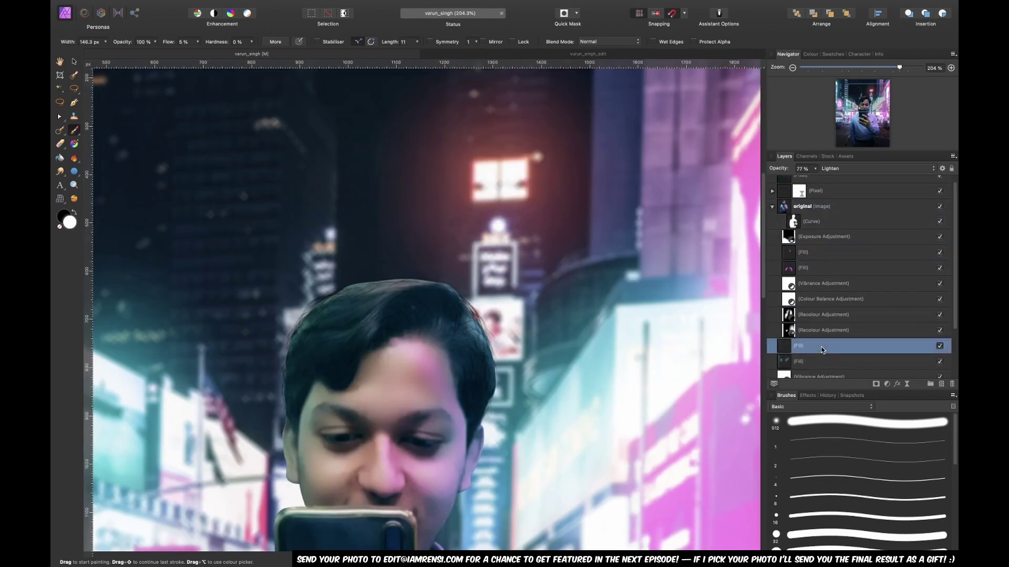
{"action": "left_click_drag", "start_coordinate": [822, 349], "coordinate": [793, 253]}
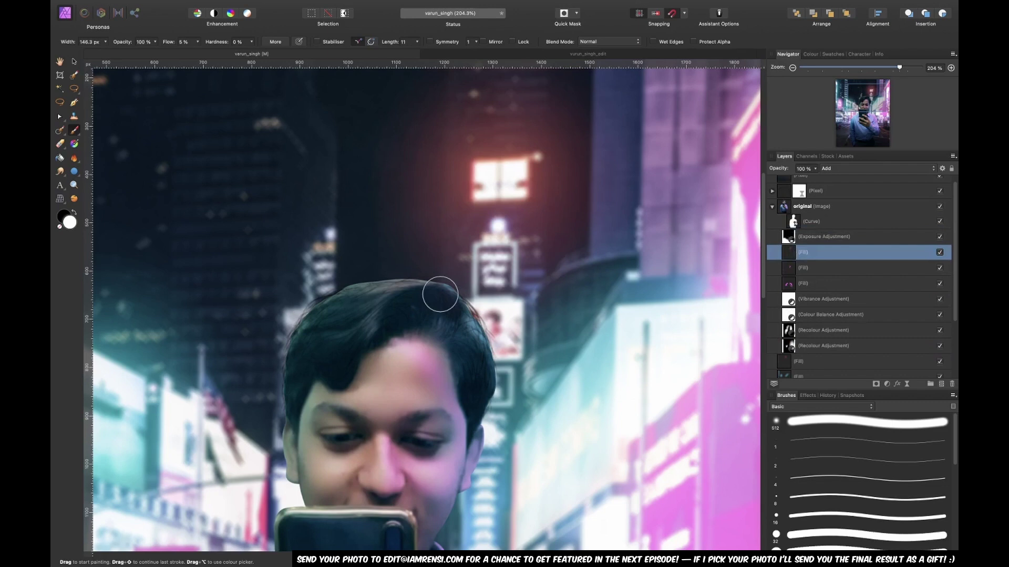
Paint a subtle red glow onto the top of the man's hair with a soft brush at 5% flow
{"action": "key", "text": "]"}
{"action": "key", "text": "]"}
{"action": "key", "text": "]"}
{"action": "key", "text": "]"}
{"action": "key", "text": "]"}
{"action": "key", "text": "]"}
{"action": "key", "text": "]"}
{"action": "key", "text": "]"}
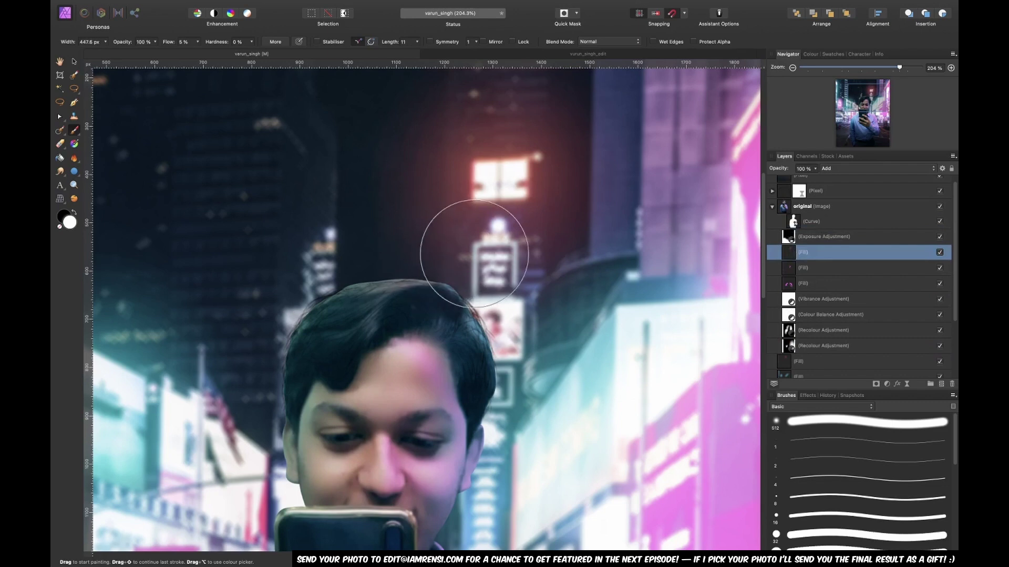
{"action": "left_click_drag", "start_coordinate": [463, 243], "coordinate": [433, 224]}
{"action": "mouse_move", "coordinate": [518, 265]}
{"action": "left_mouse_down"}
{"action": "mouse_move", "coordinate": [504, 281]}
{"action": "mouse_move", "coordinate": [462, 236]}
{"action": "mouse_move", "coordinate": [396, 205]}
{"action": "mouse_move", "coordinate": [434, 250]}
{"action": "left_mouse_up"}
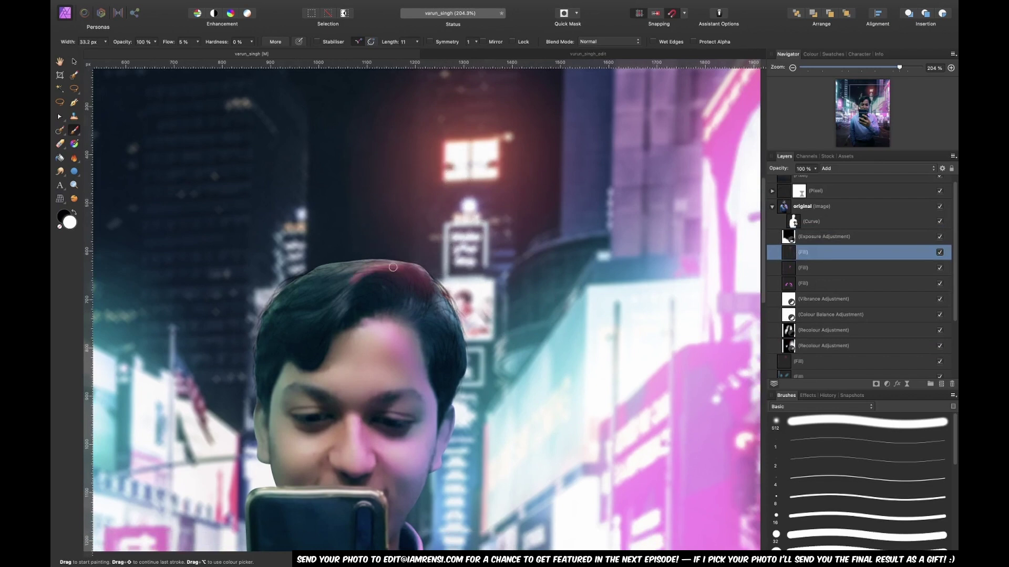
{"action": "left_click_drag", "start_coordinate": [408, 256], "coordinate": [352, 300]}
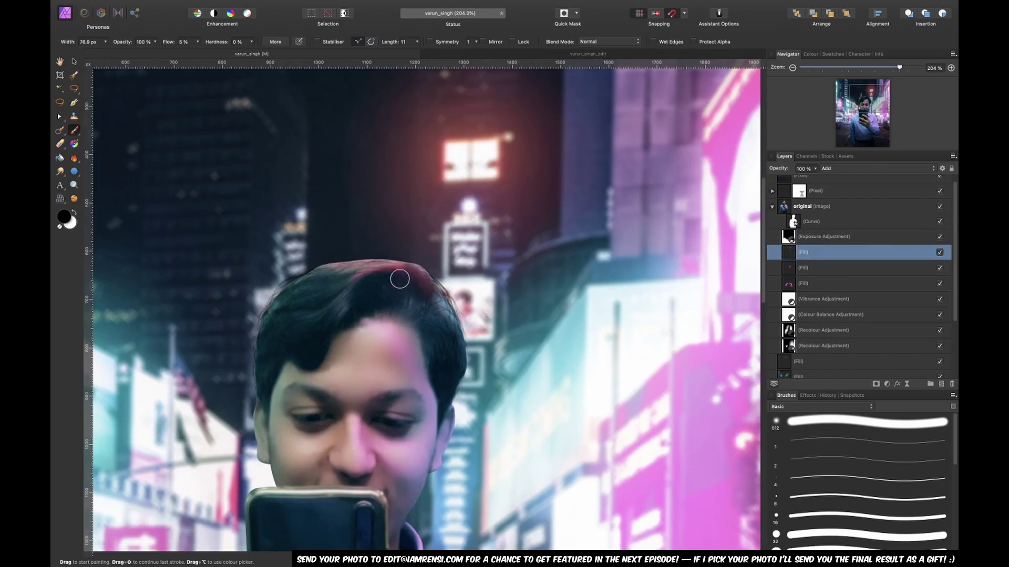
{"action": "key", "text": "super+0"}
{"action": "scroll", "coordinate": [455, 207], "scroll_direction": "up", "scroll_amount": 5}
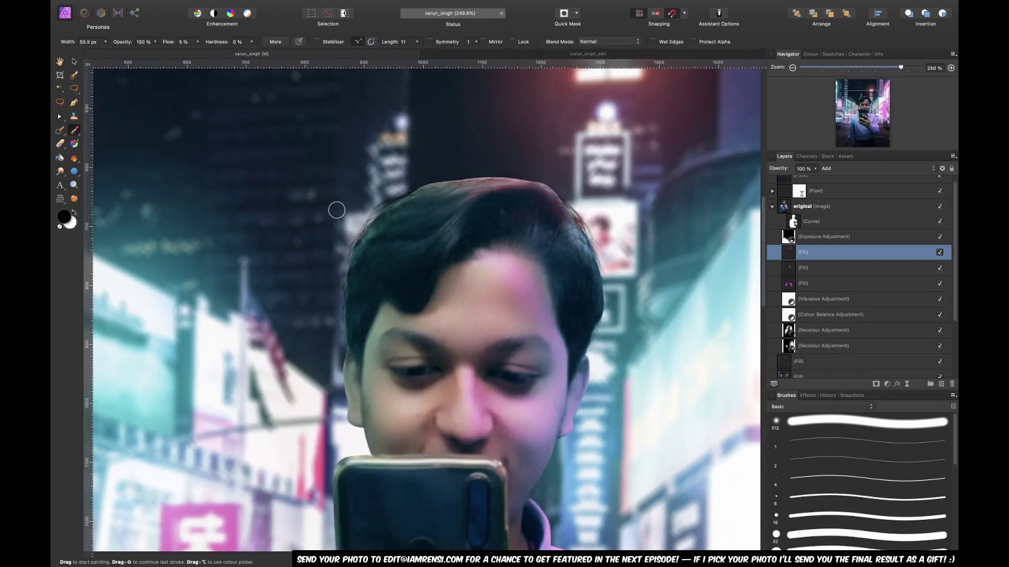
{"action": "key", "text": "super+0"}
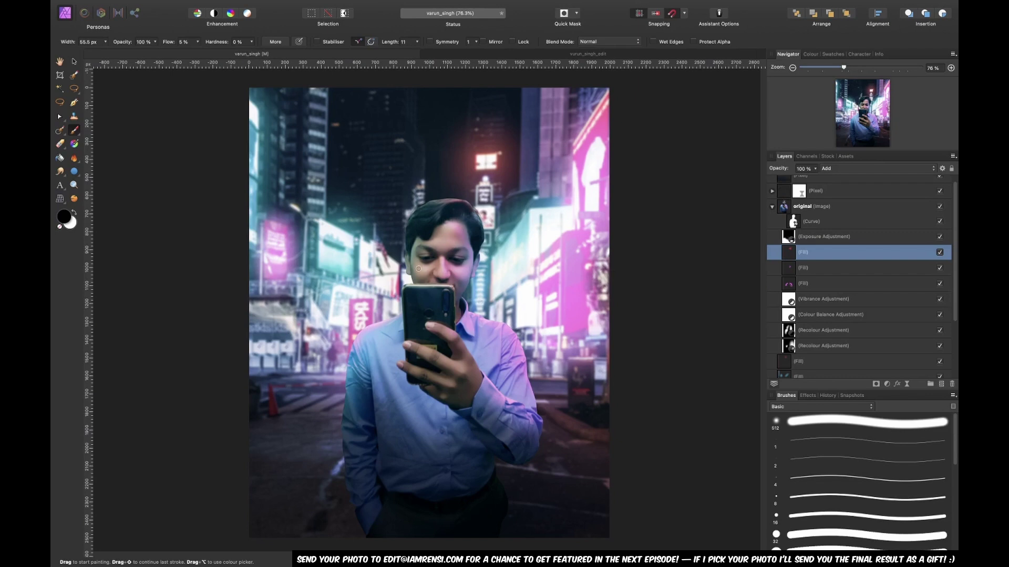
Paste the HUD interface image above the topmost pixel layer and flip it horizontally over the phone
{"action": "left_click", "coordinate": [838, 189]}
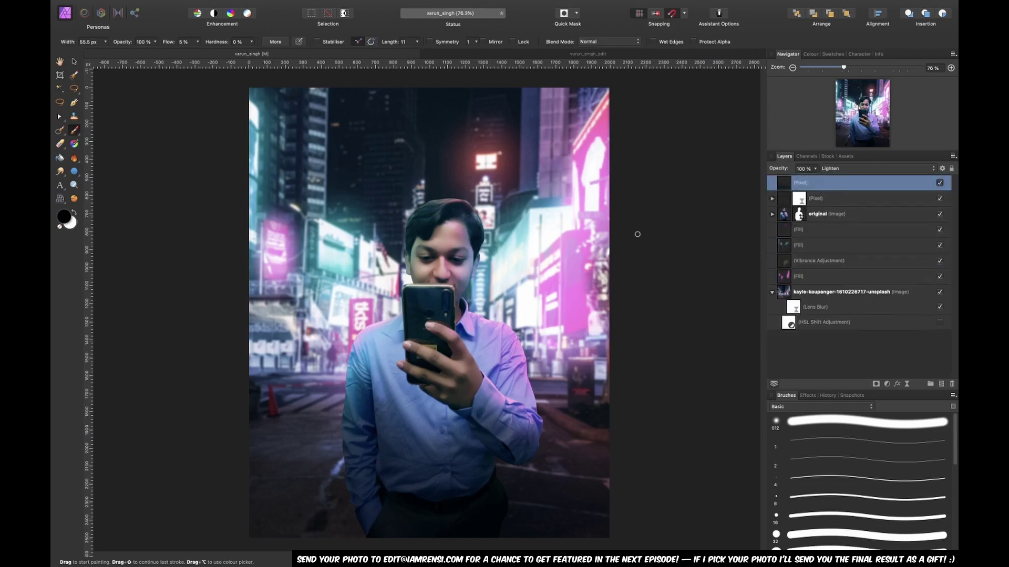
{"action": "key", "text": "super+v"}
{"action": "key", "text": "v"}
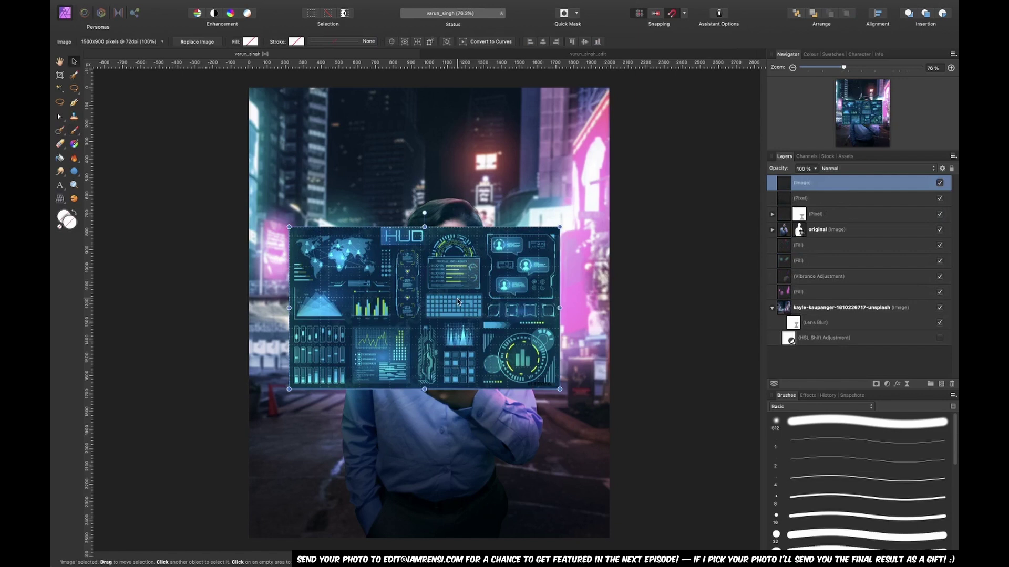
{"action": "scroll", "coordinate": [458, 299], "scroll_direction": "up", "scroll_amount": 5}
{"action": "right_click", "coordinate": [428, 315]}
{"action": "mouse_move", "coordinate": [451, 462]}
{"action": "left_click", "coordinate": [534, 490]}
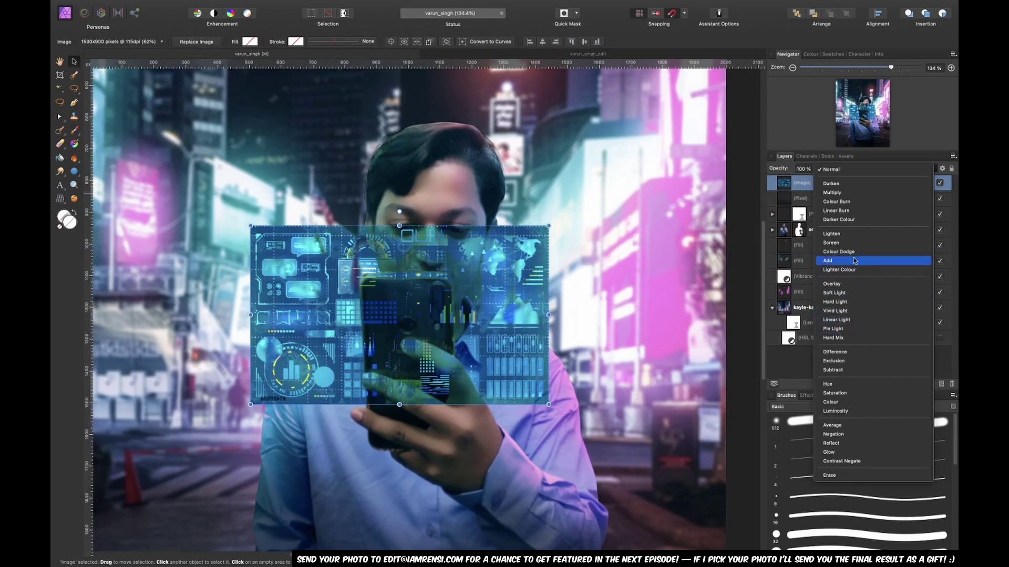
Set the HUD image to Screen and warp it in perspective, pulling its lower corners inward and its upper corners down
{"action": "left_click", "coordinate": [860, 243]}
{"action": "left_click", "coordinate": [60, 199]}
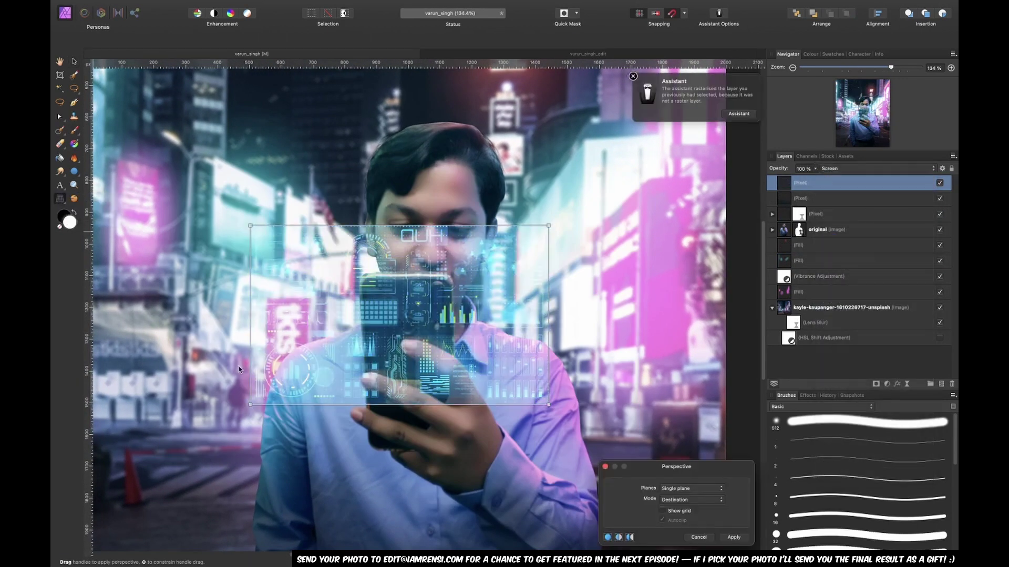
{"action": "left_click_drag", "start_coordinate": [250, 404], "coordinate": [271, 404]}
{"action": "left_click_drag", "start_coordinate": [548, 405], "coordinate": [538, 405]}
{"action": "left_click_drag", "start_coordinate": [549, 226], "coordinate": [538, 259]}
{"action": "left_click_drag", "start_coordinate": [251, 226], "coordinate": [254, 257]}
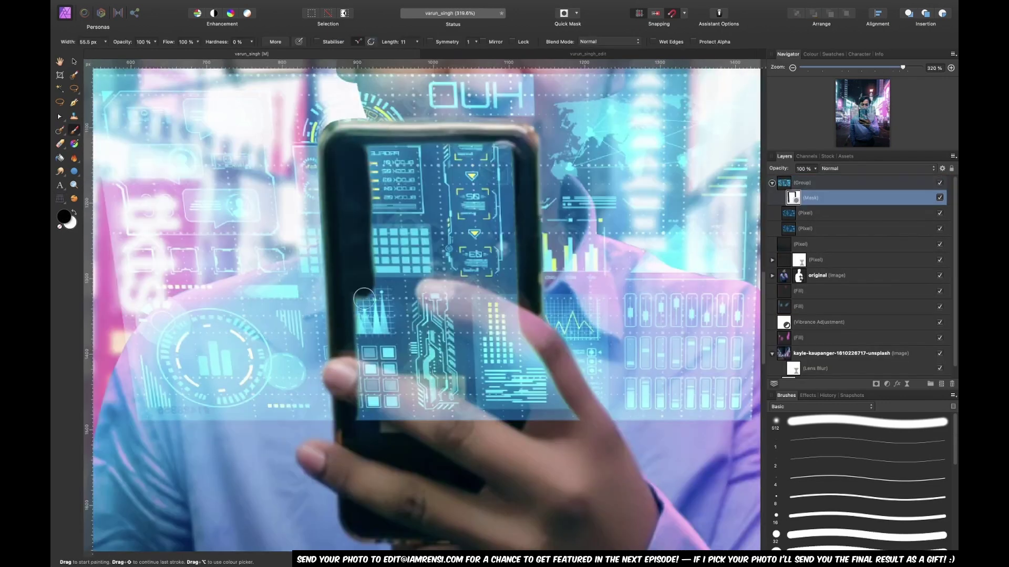
Lasso the phone and finger area on the HUD group's mask and clear the HUD graphics there
{"action": "mouse_move", "coordinate": [396, 131]}
{"action": "left_mouse_down"}
{"action": "mouse_move", "coordinate": [357, 361]}
{"action": "mouse_move", "coordinate": [526, 228]}
{"action": "left_mouse_up"}
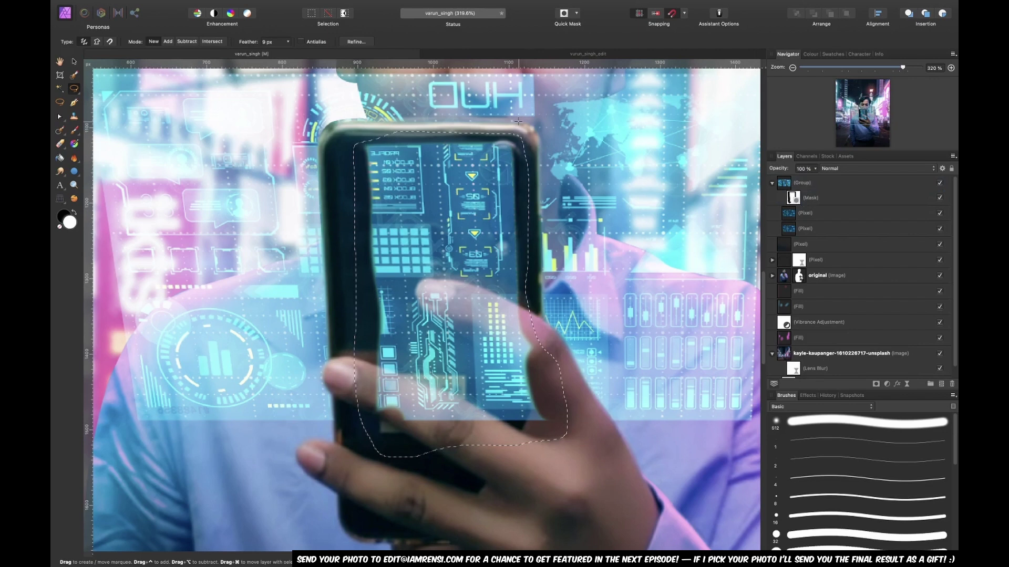
{"action": "key", "text": "Delete"}
Darken the city background with an Exposure adjustment above it, restricting the effect towards its darker areas through Blend Options
{"action": "key", "text": "super+0"}
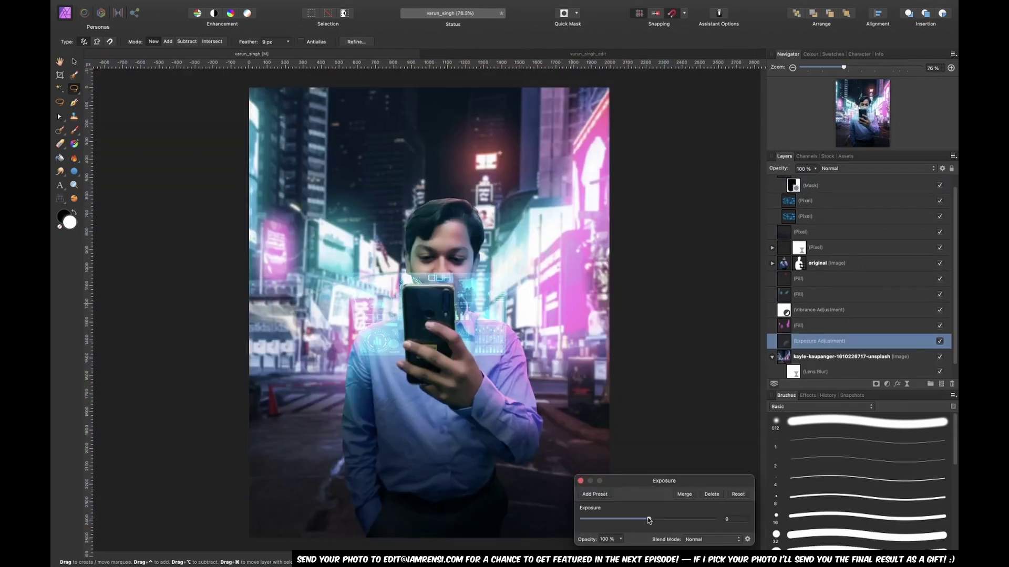
{"action": "left_click_drag", "start_coordinate": [649, 519], "coordinate": [637, 520]}
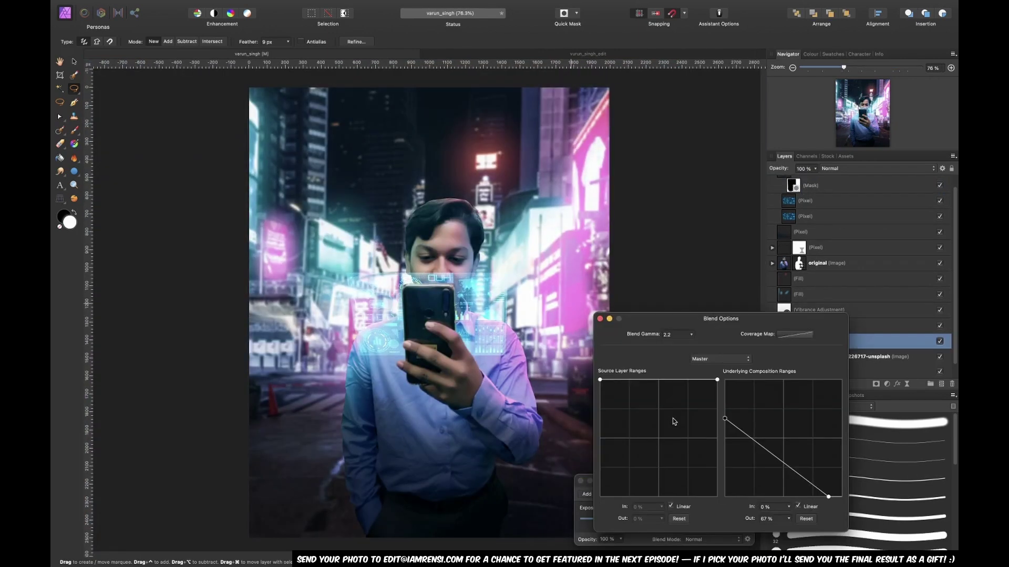
{"action": "left_click_drag", "start_coordinate": [669, 445], "coordinate": [669, 459]}
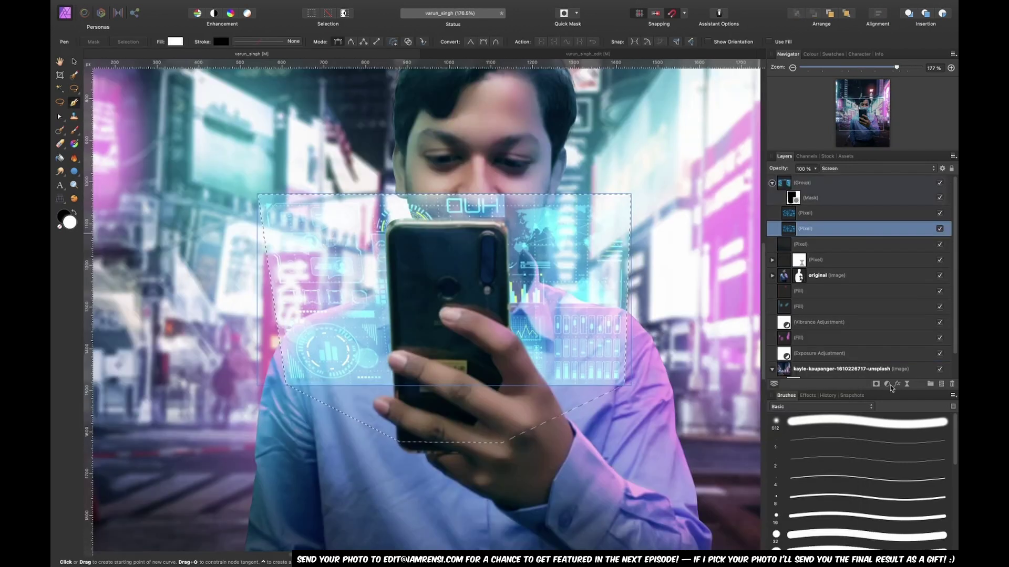
Add a Recolour adjustment within the selection outlining the HUD panel and phone
{"action": "left_click", "coordinate": [886, 384]}
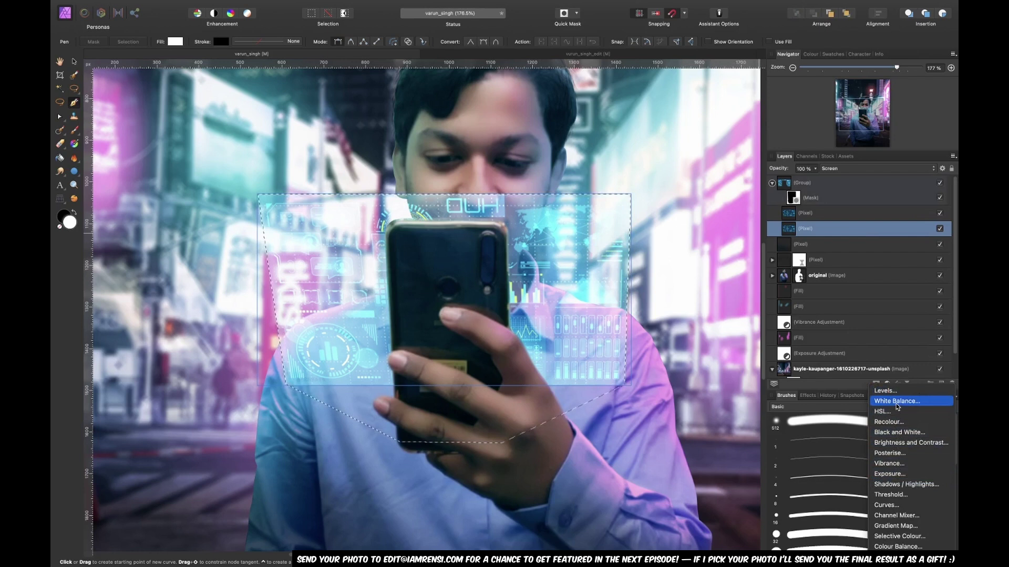
{"action": "left_click", "coordinate": [893, 421]}
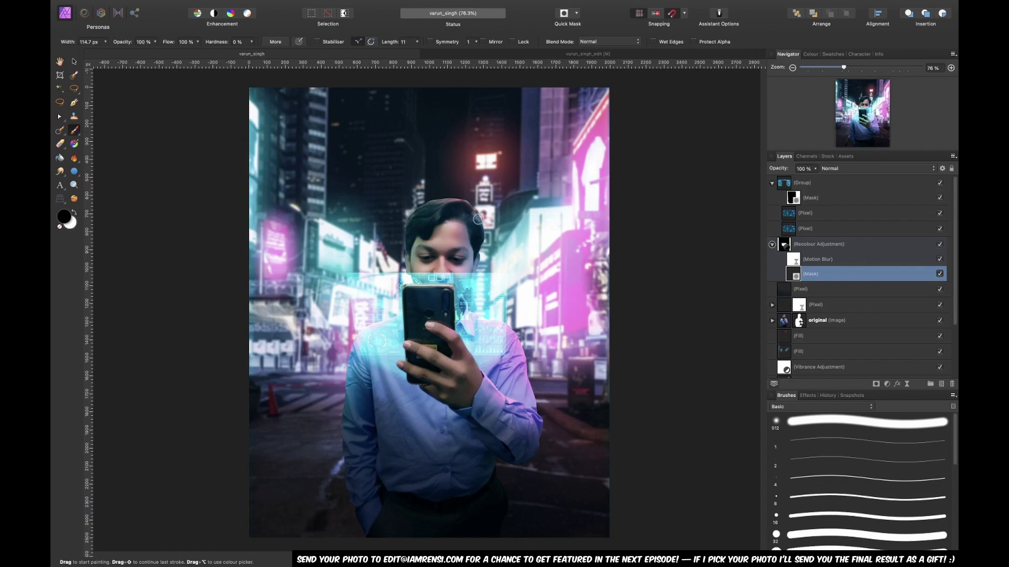
Add a Recolour adjustment above the Exposure adjustment inside the man's photo, with cyan hue about 182, saturation 67% and lightness 37%
{"action": "scroll", "coordinate": [428, 266], "scroll_direction": "up", "scroll_amount": 5}
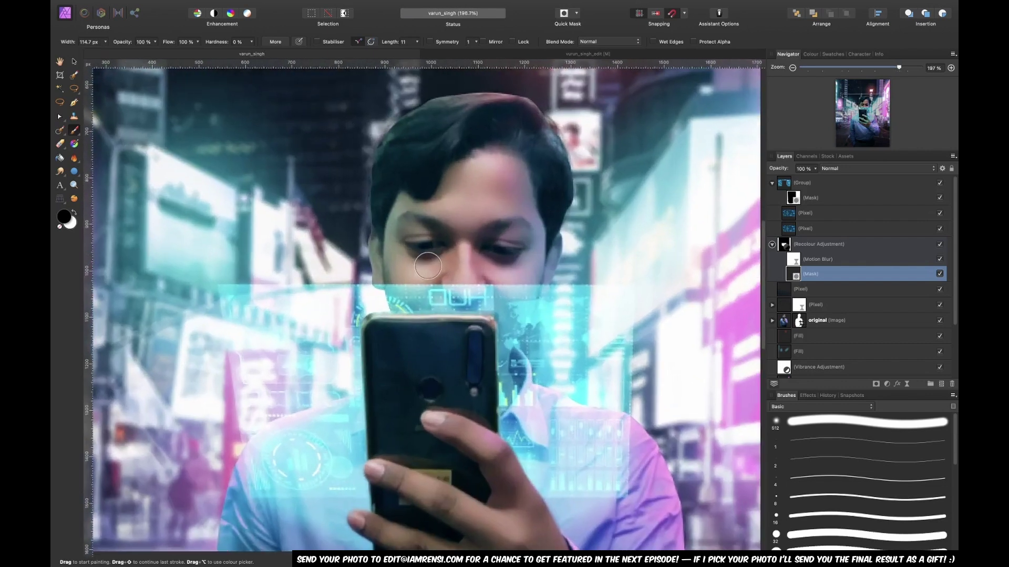
{"action": "left_click", "coordinate": [772, 244]}
{"action": "left_click", "coordinate": [771, 183]}
{"action": "left_click", "coordinate": [887, 384]}
{"action": "left_click", "coordinate": [893, 421]}
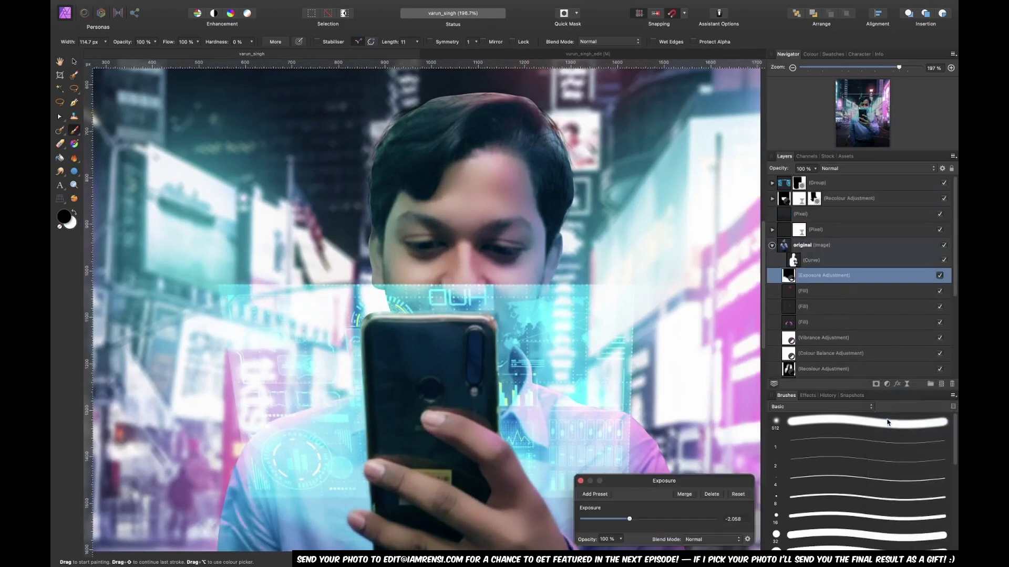
{"action": "left_click", "coordinate": [652, 486]}
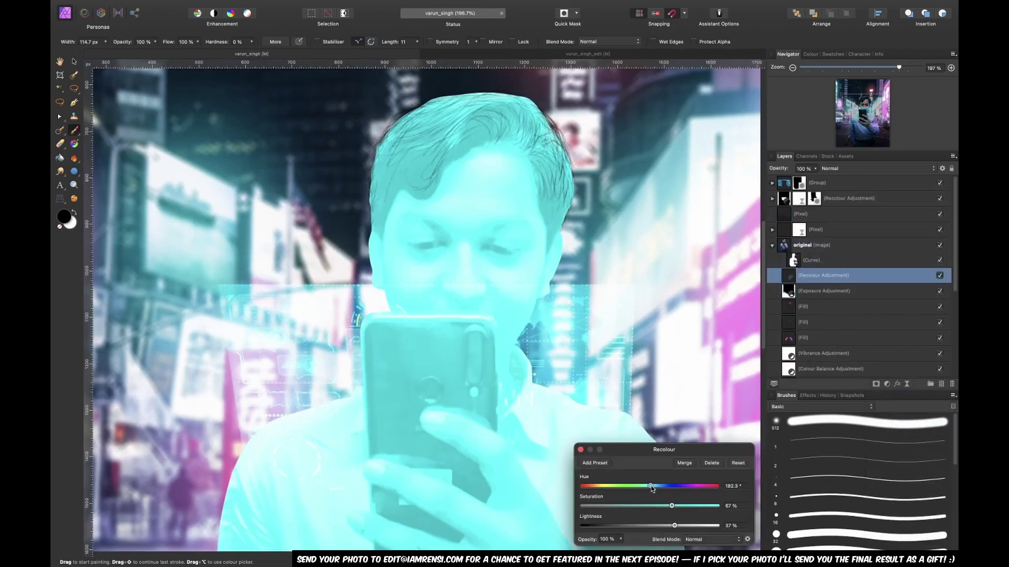
Invert the new Recolour adjustment's mask and brush the cyan light back in around the phone and fingers at 3% flow
{"action": "left_click", "coordinate": [835, 277]}
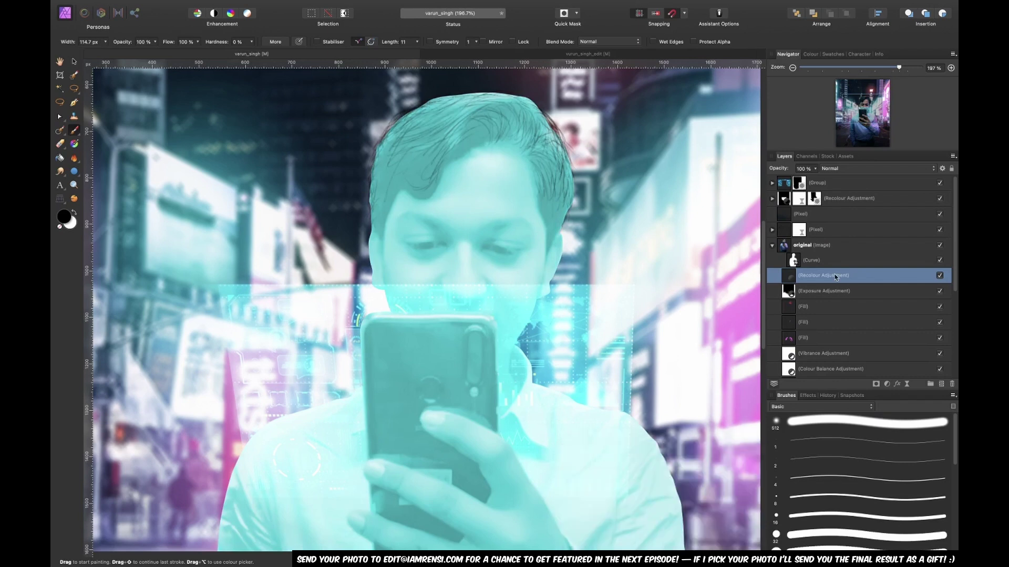
{"action": "key", "text": "super+i"}
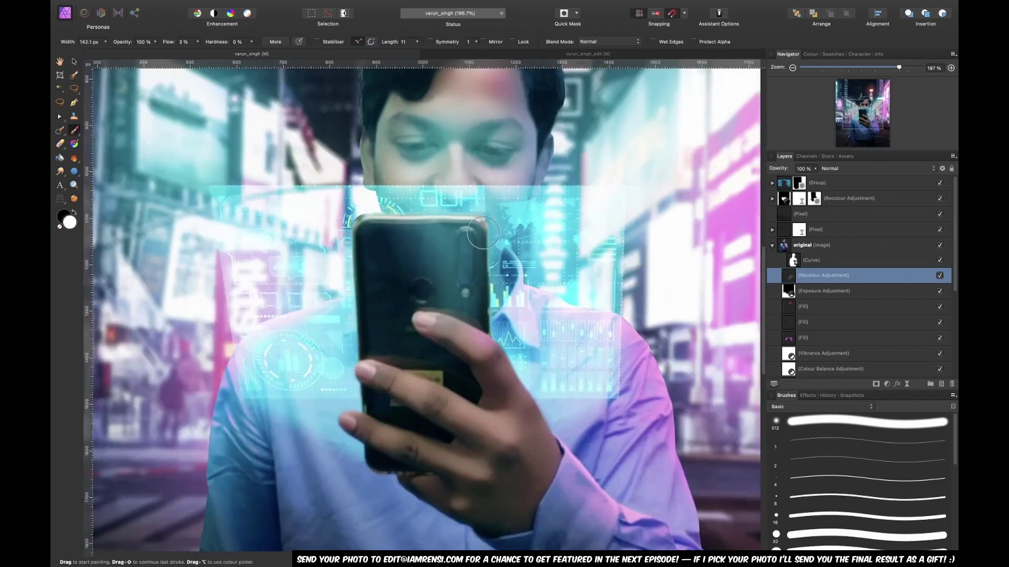
{"action": "mouse_move", "coordinate": [482, 233]}
{"action": "left_mouse_down"}
{"action": "mouse_move", "coordinate": [512, 364]}
{"action": "mouse_move", "coordinate": [333, 217]}
{"action": "mouse_move", "coordinate": [355, 315]}
{"action": "mouse_move", "coordinate": [346, 451]}
{"action": "left_mouse_up"}
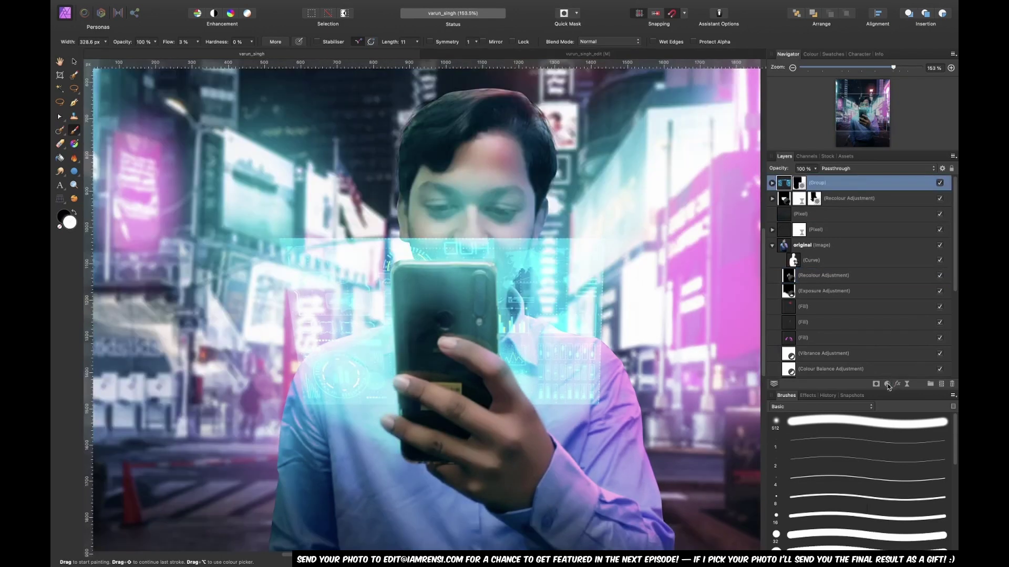
Give the HUD group an Outer Glow with Screen blend mode and a radius of about 98.6 px, and enable Inner Glow
{"action": "left_click", "coordinate": [886, 384]}
{"action": "left_click", "coordinate": [883, 377]}
{"action": "left_click", "coordinate": [898, 384]}
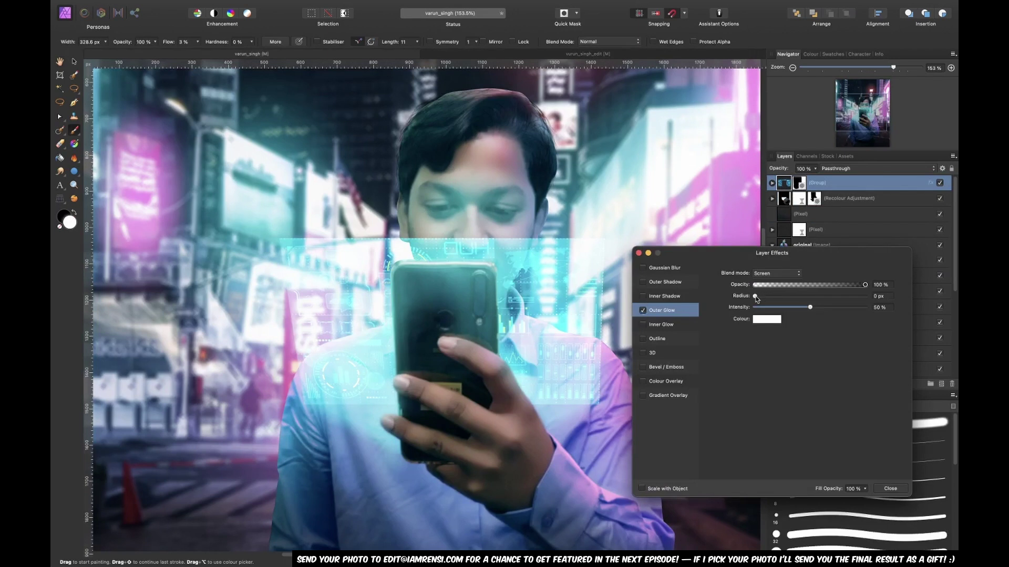
{"action": "left_click_drag", "start_coordinate": [792, 298], "coordinate": [858, 299]}
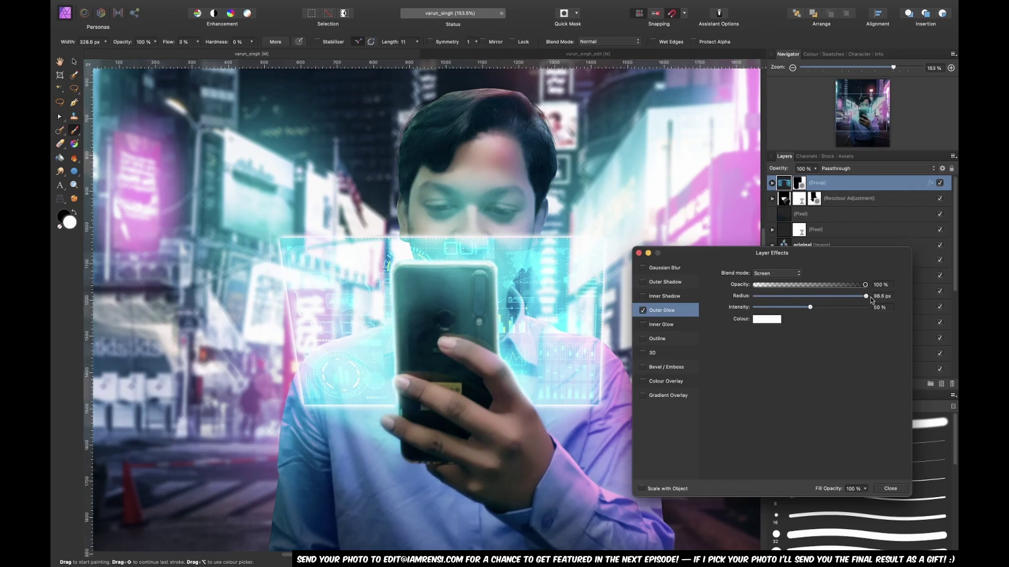
{"action": "left_click", "coordinate": [642, 324]}
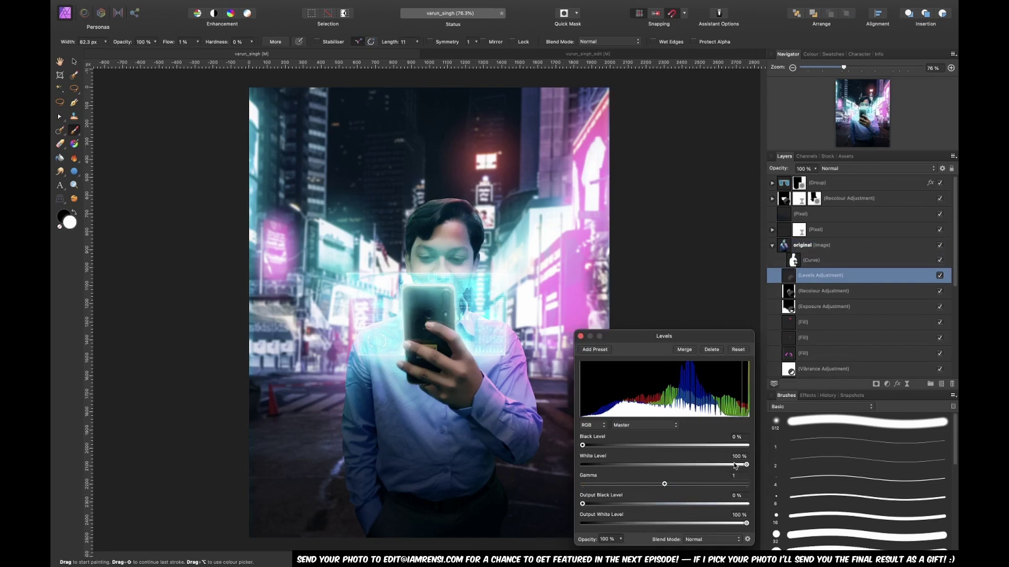
Lower the white level of the Levels adjustment above the Recolour adjustment in the man's photo
{"action": "left_click_drag", "start_coordinate": [728, 467], "coordinate": [725, 467]}
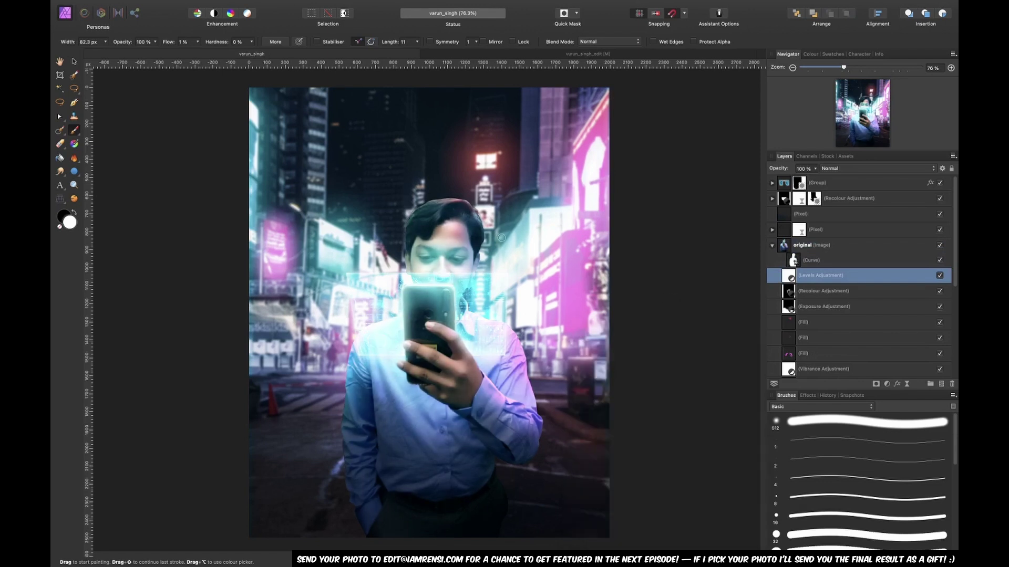
Lighten the drawn hair strands around the fringe with a 120 px white brush on the pixel layer clipped to the blurred strands, undoing unwanted strokes
{"action": "scroll", "coordinate": [429, 214], "scroll_direction": "up", "scroll_amount": 6}
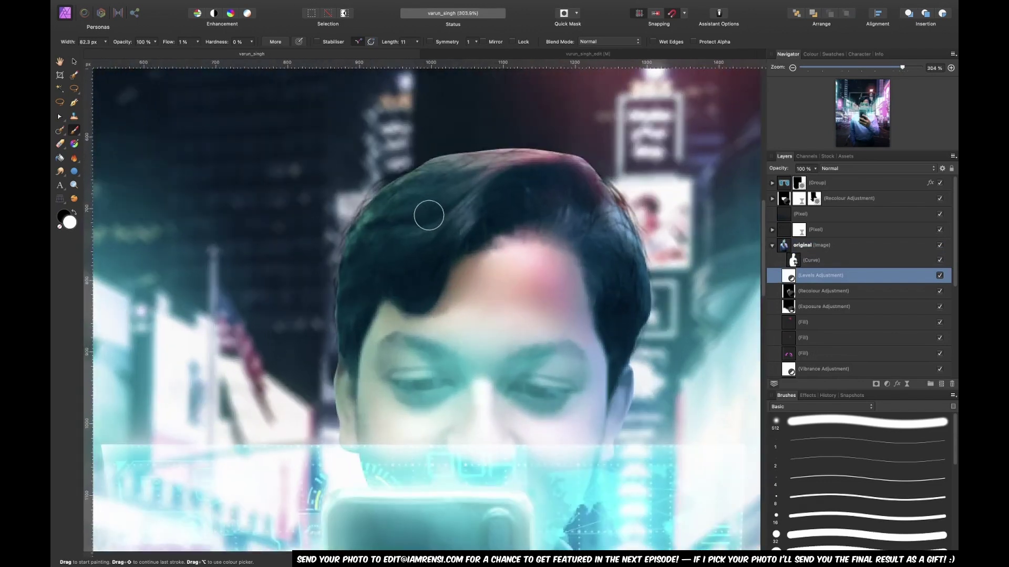
{"action": "left_click", "coordinate": [837, 214]}
{"action": "left_click", "coordinate": [838, 230]}
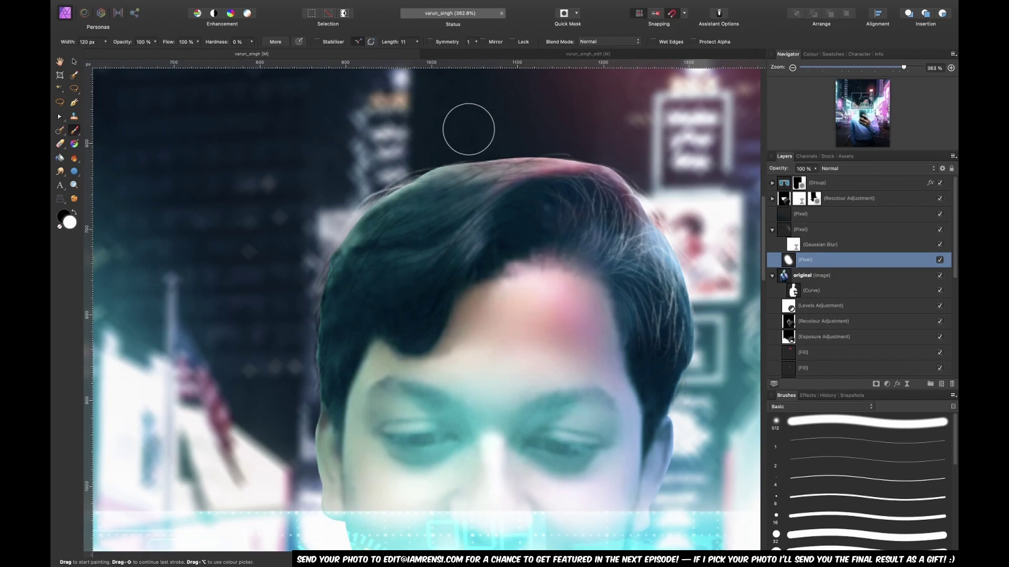
{"action": "left_click_drag", "start_coordinate": [413, 296], "coordinate": [409, 241]}
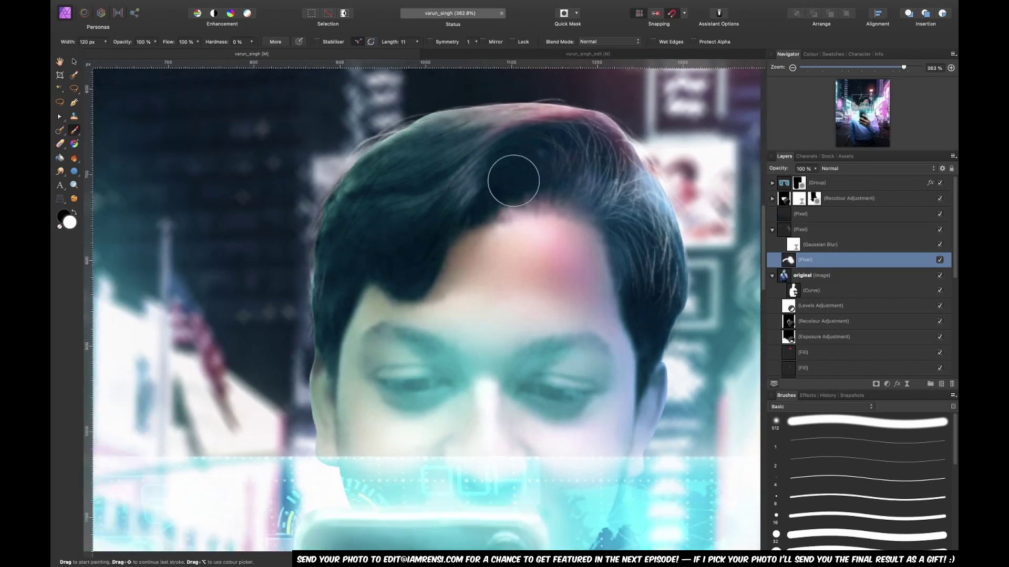
{"action": "left_click_drag", "start_coordinate": [513, 169], "coordinate": [414, 259]}
{"action": "key", "text": "super+z"}
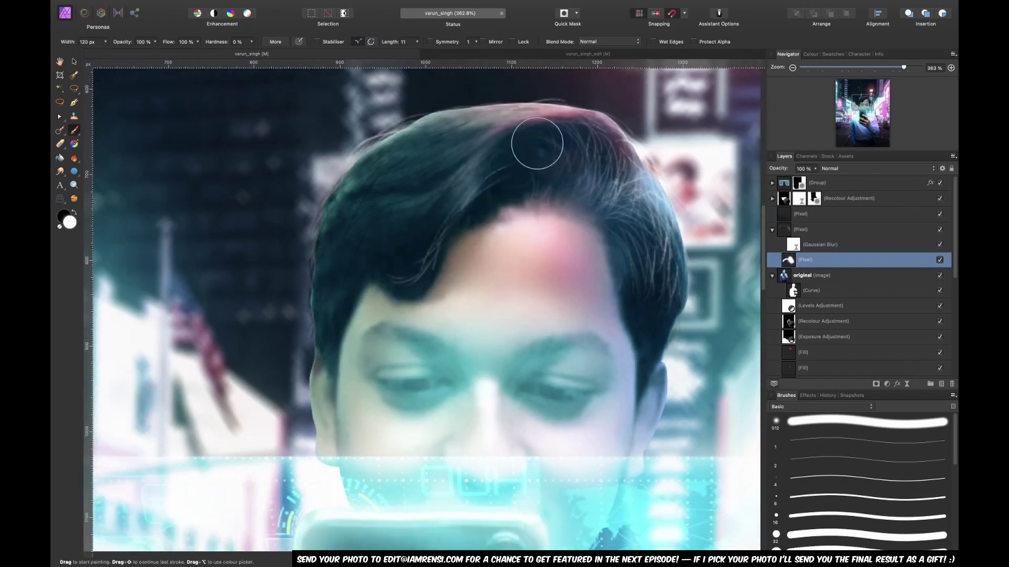
{"action": "key", "text": "super+z"}
{"action": "scroll", "coordinate": [460, 223], "scroll_direction": "down", "scroll_amount": 3}
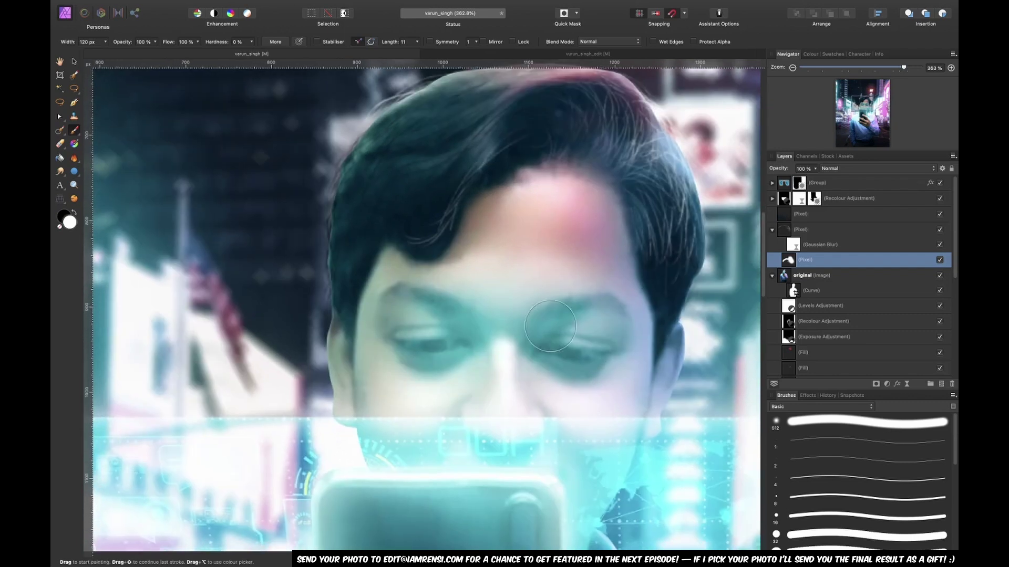
{"action": "left_click_drag", "start_coordinate": [314, 309], "coordinate": [337, 173]}
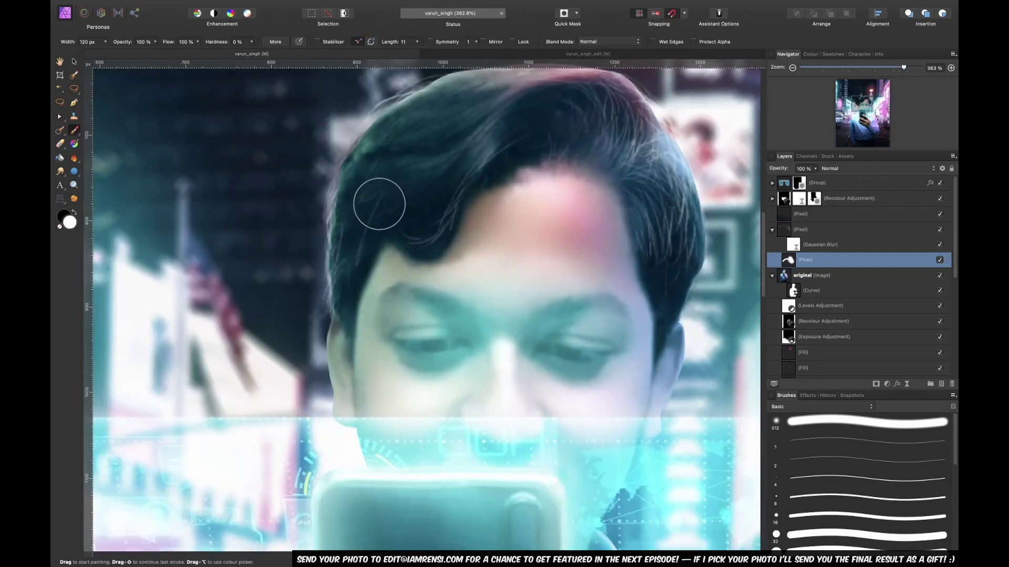
{"action": "key", "text": "super+0"}
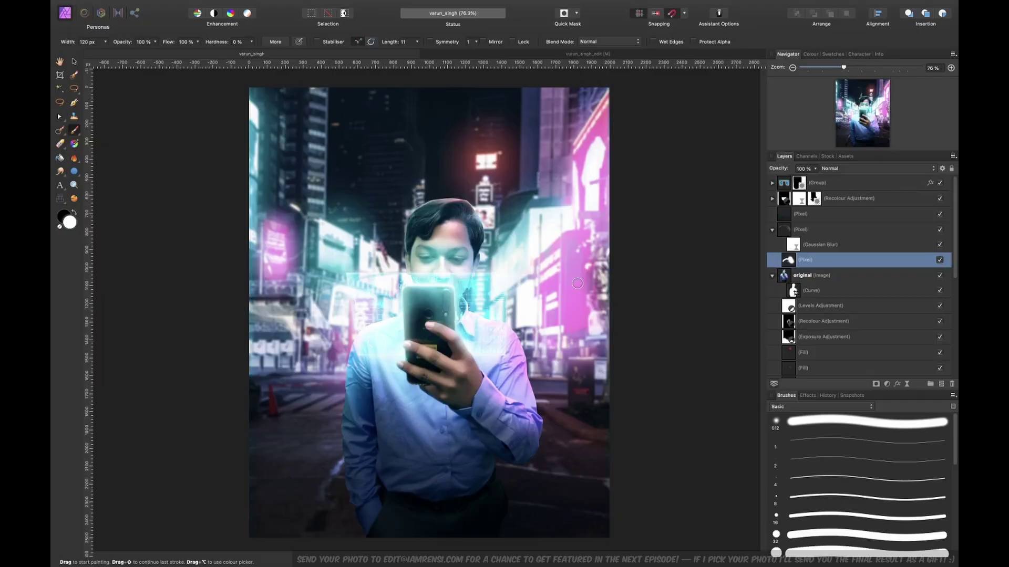